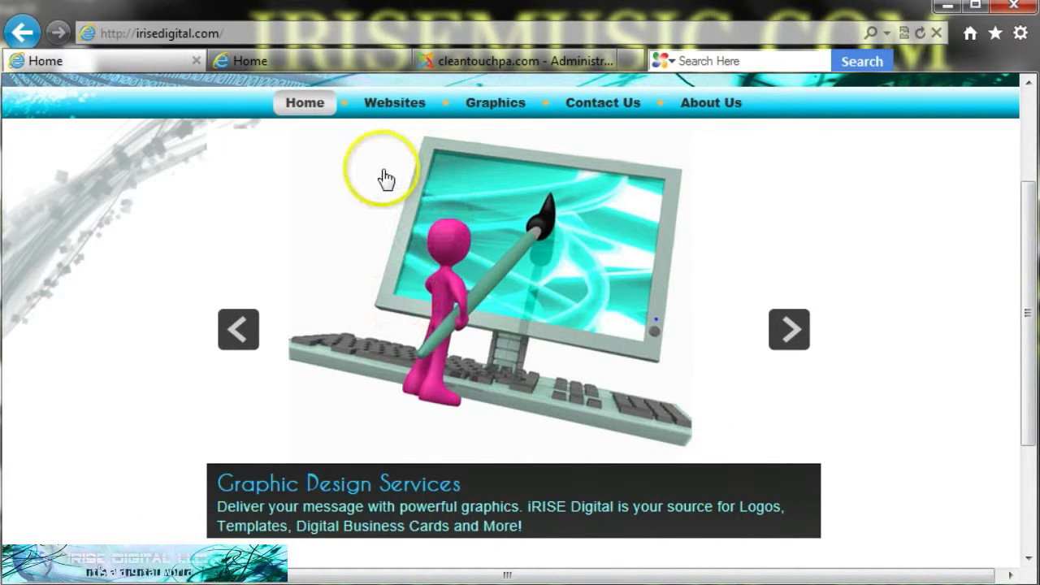
- Switch to the Clean Touch Services home page tab and scroll through its front page
{"action": "left_click", "coordinate": [305, 67]}
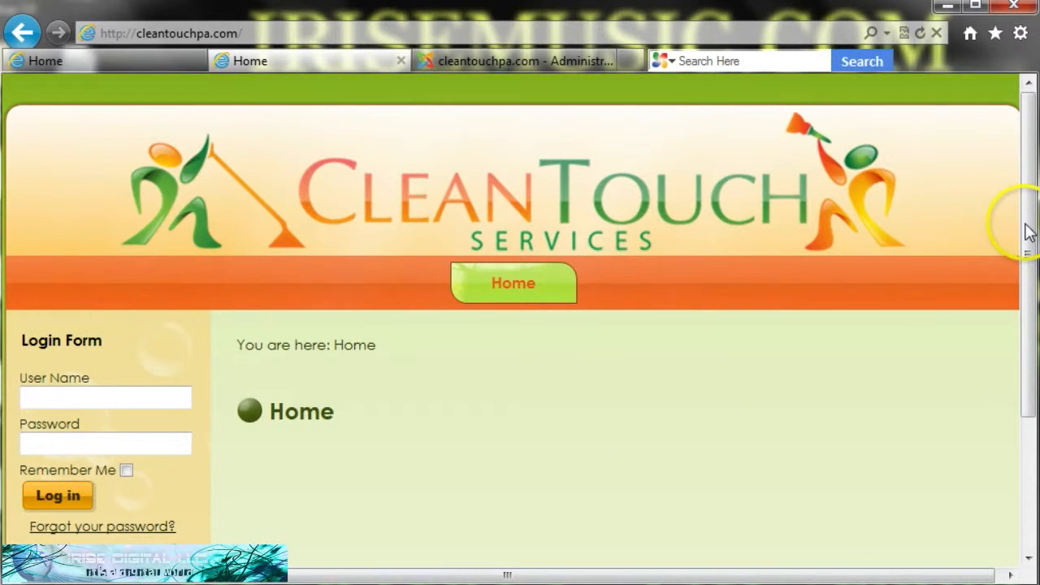
{"action": "mouse_move", "coordinate": [1027, 232]}
{"action": "left_mouse_down"}
{"action": "mouse_move", "coordinate": [1025, 390]}
{"action": "mouse_move", "coordinate": [1025, 237]}
{"action": "left_mouse_up"}
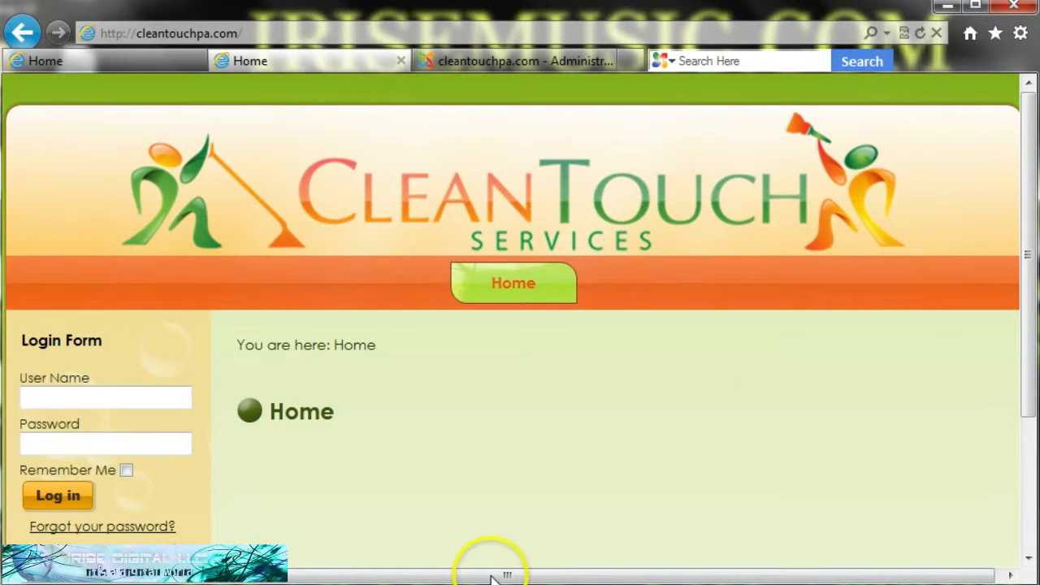
{"action": "left_click_drag", "start_coordinate": [491, 578], "coordinate": [561, 572]}
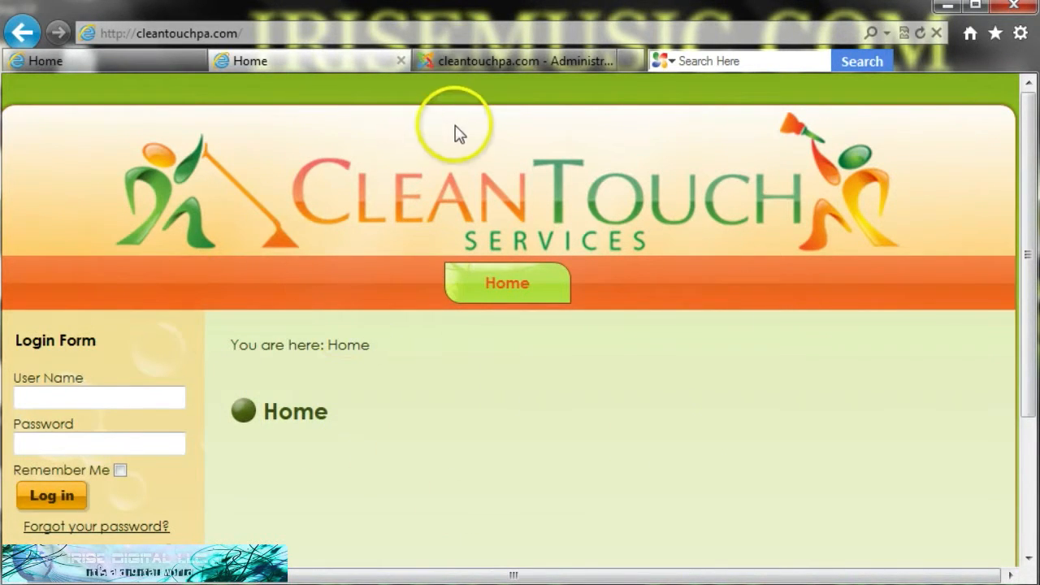
- Switch to the cleantouchpa.com administration tab and look over the Extensions menu
{"action": "left_click", "coordinate": [476, 61]}
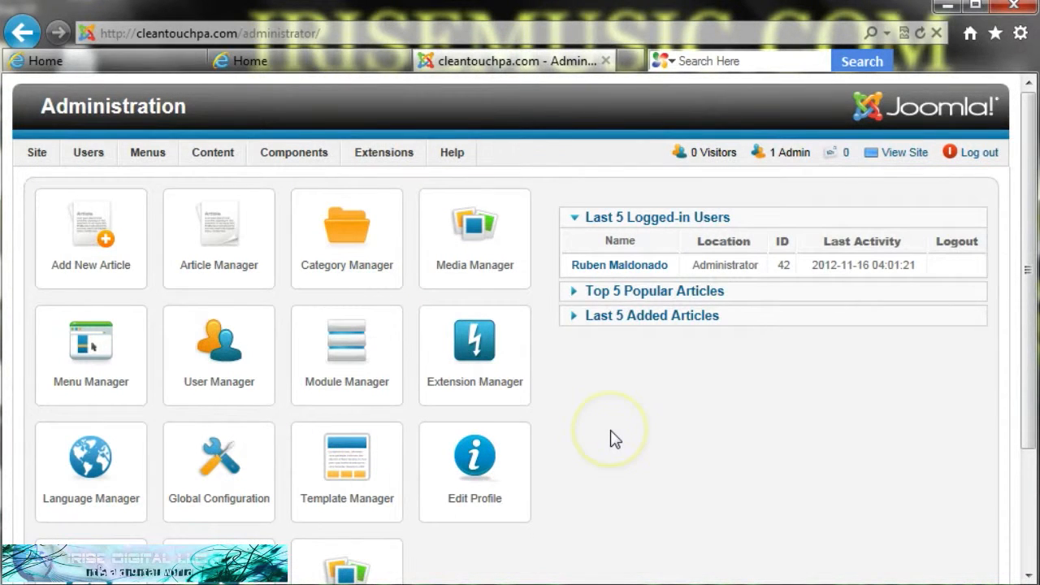
{"action": "mouse_move", "coordinate": [393, 159]}
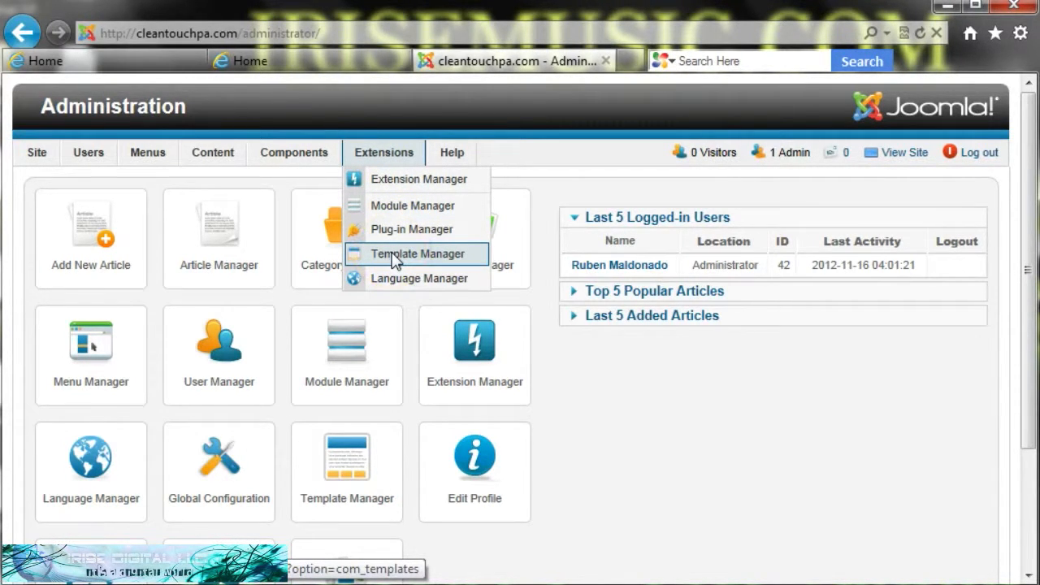
- Open the Template Manager and scroll its Styles list, where CTtemplate1 is the site default
{"action": "left_click", "coordinate": [345, 471]}
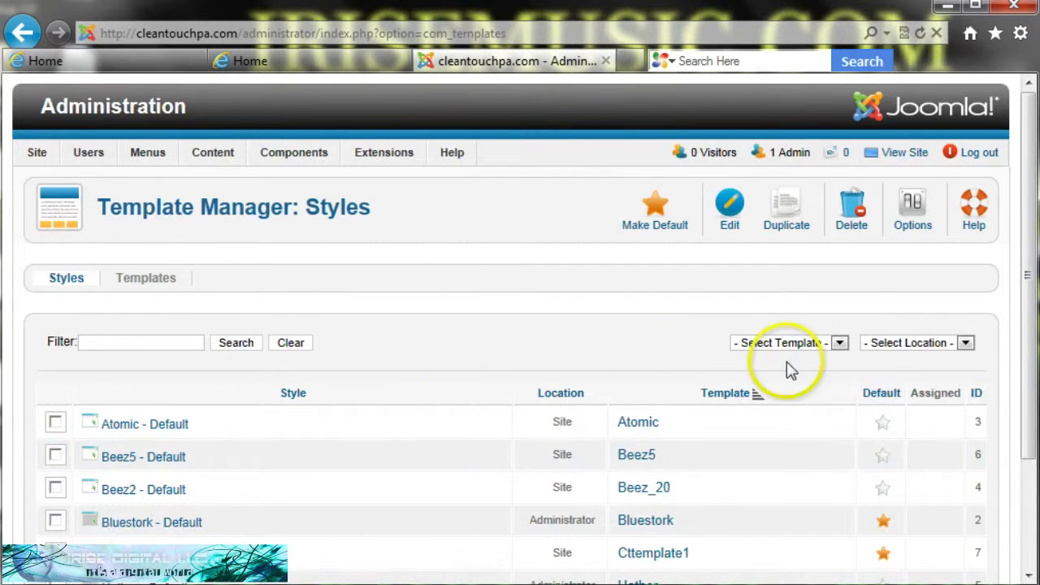
{"action": "left_click_drag", "start_coordinate": [1027, 264], "coordinate": [1028, 331]}
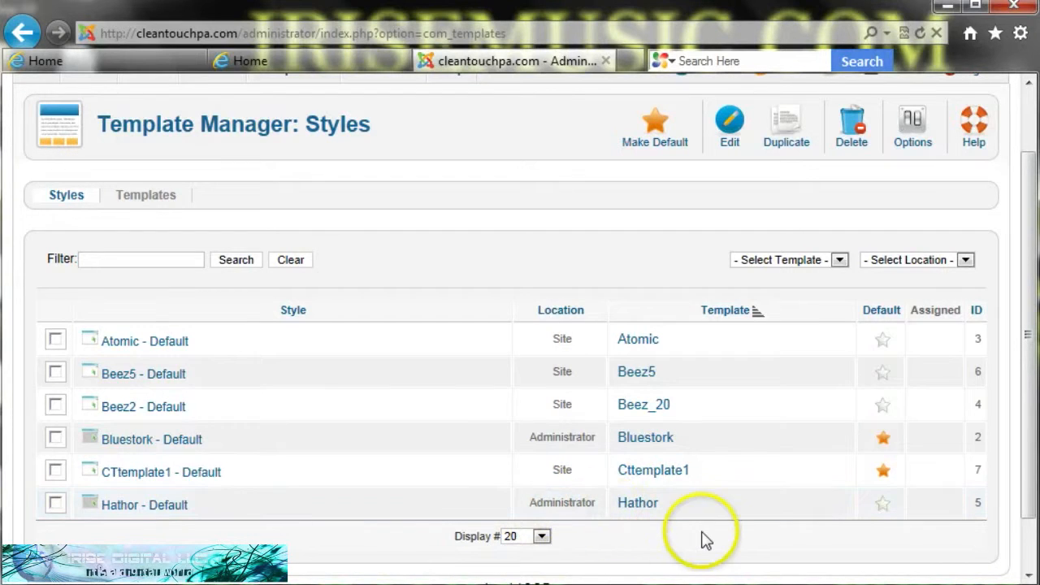
- Make Hathor the default administrator style, then restore Bluestork as the admin default
{"action": "left_click", "coordinate": [883, 510]}
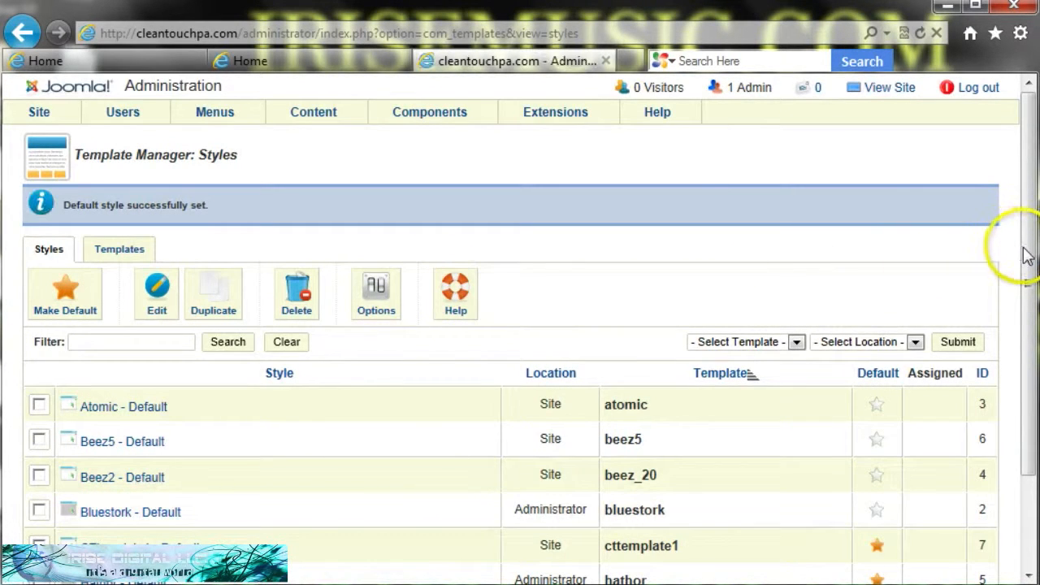
{"action": "left_click_drag", "start_coordinate": [1021, 255], "coordinate": [1022, 348]}
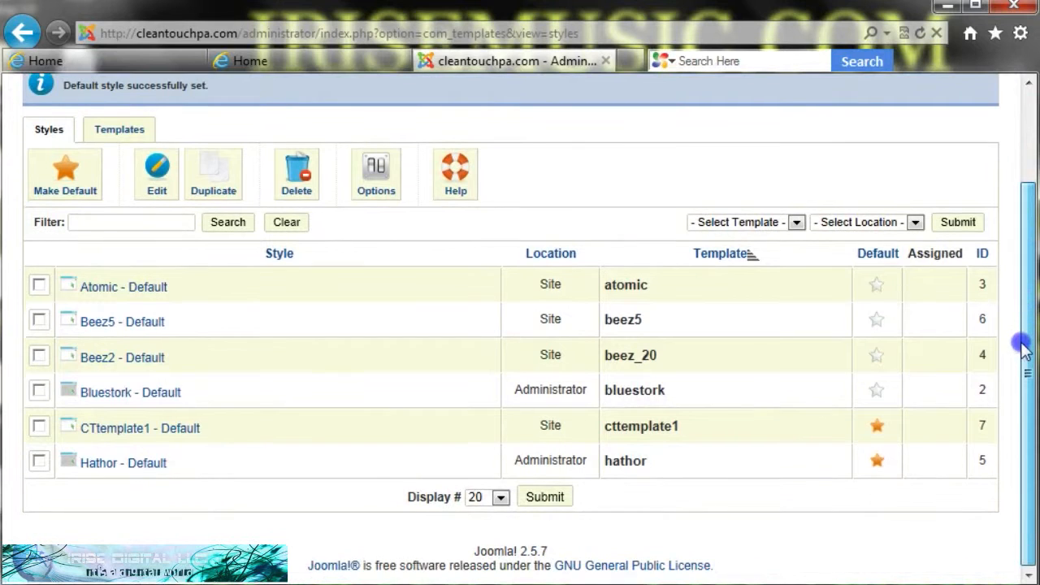
{"action": "left_click_drag", "start_coordinate": [1021, 392], "coordinate": [1028, 349]}
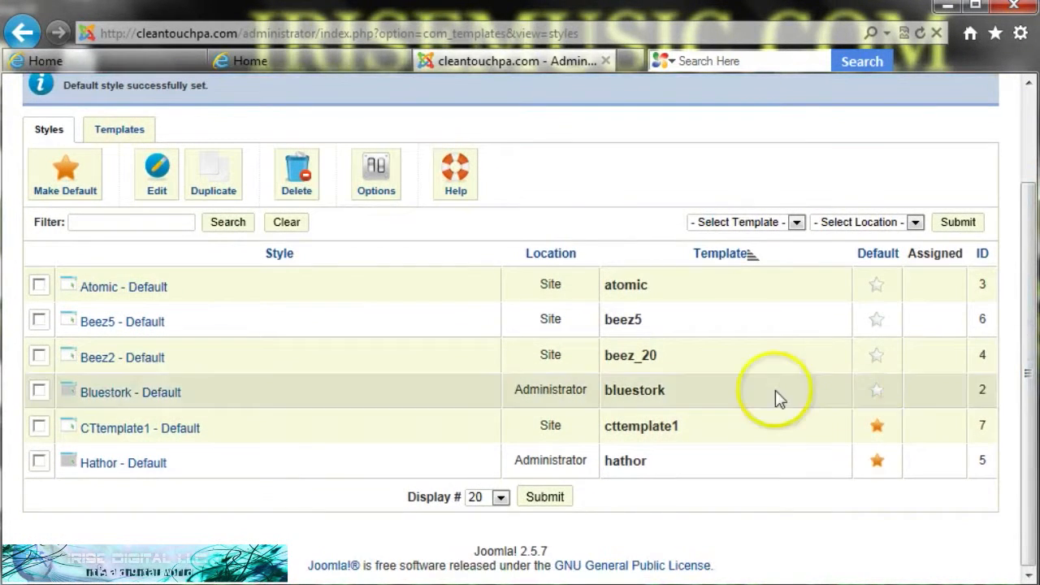
{"action": "left_click", "coordinate": [876, 393]}
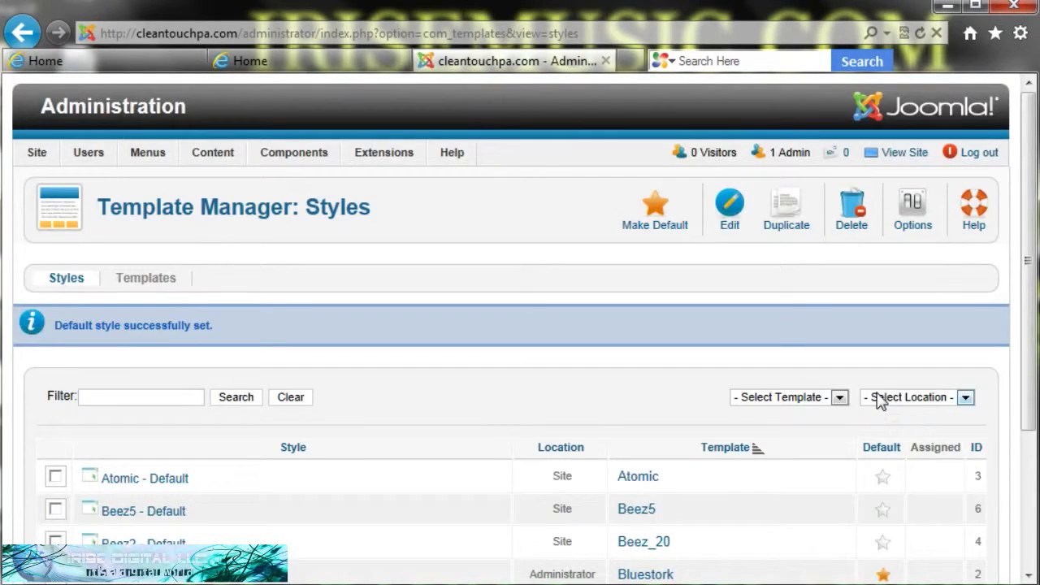
{"action": "left_click_drag", "start_coordinate": [1030, 301], "coordinate": [1028, 418]}
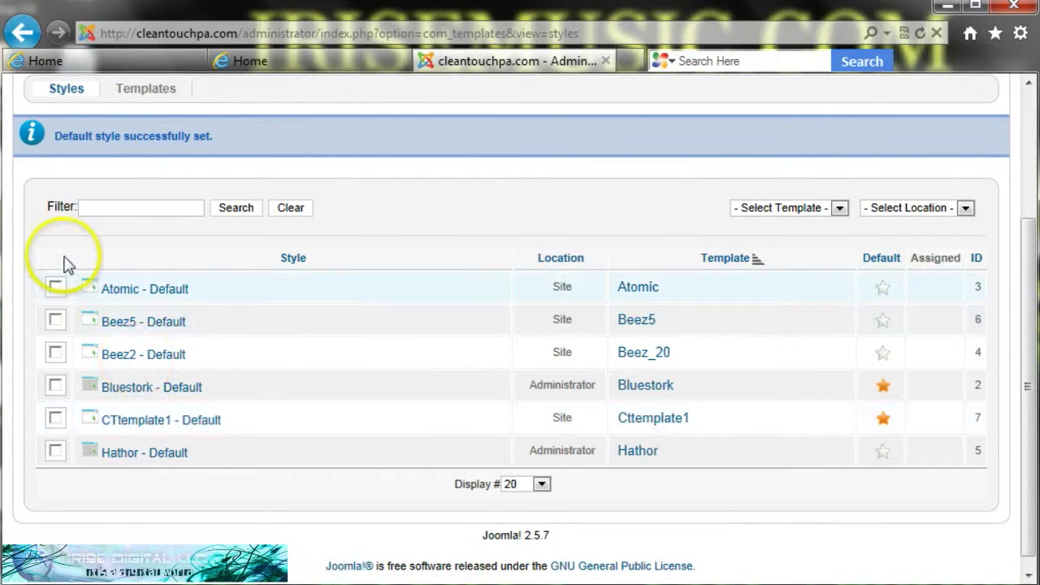
- Switch to the installed Templates list and open 'CTtemplate1 Details and Files'
{"action": "left_click", "coordinate": [143, 98]}
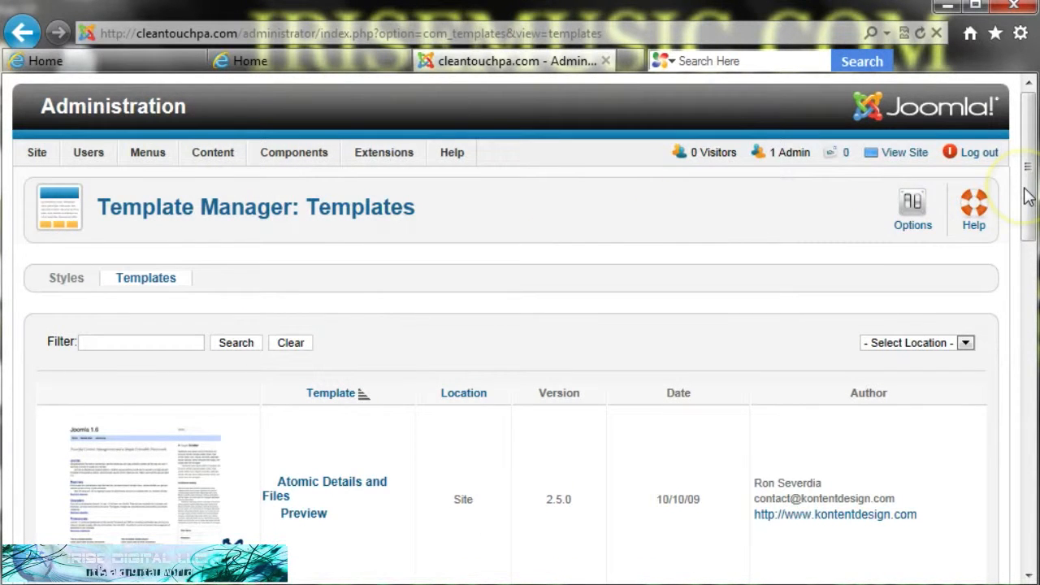
{"action": "left_click_drag", "start_coordinate": [1026, 195], "coordinate": [1009, 488]}
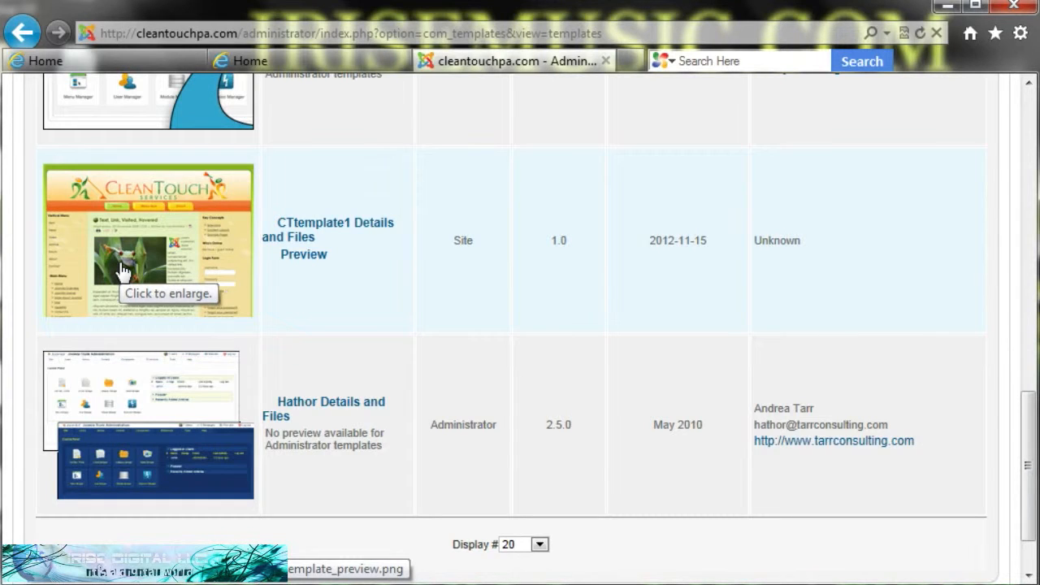
{"action": "left_click", "coordinate": [297, 242]}
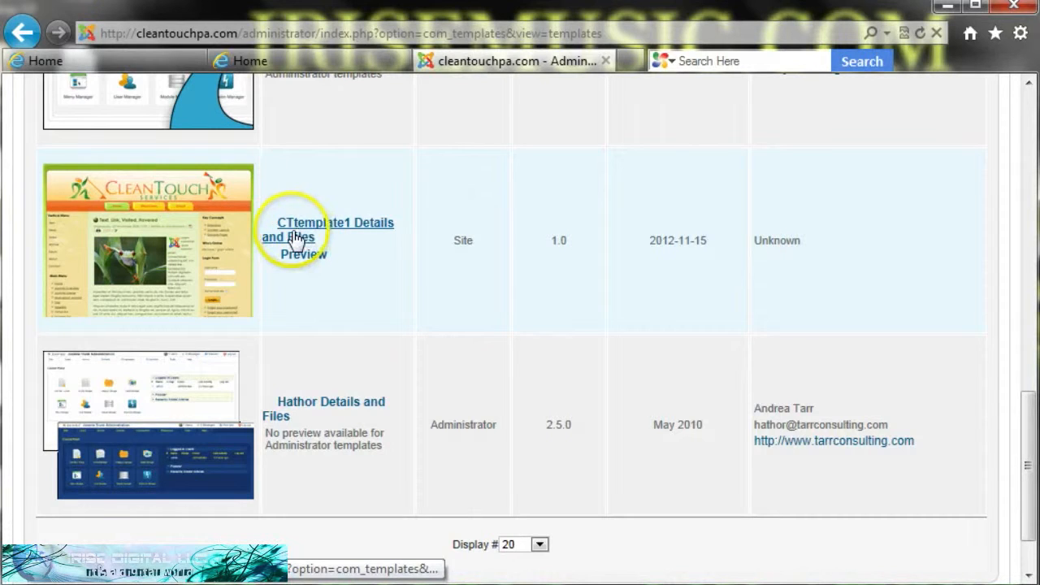
{"action": "left_click", "coordinate": [296, 240]}
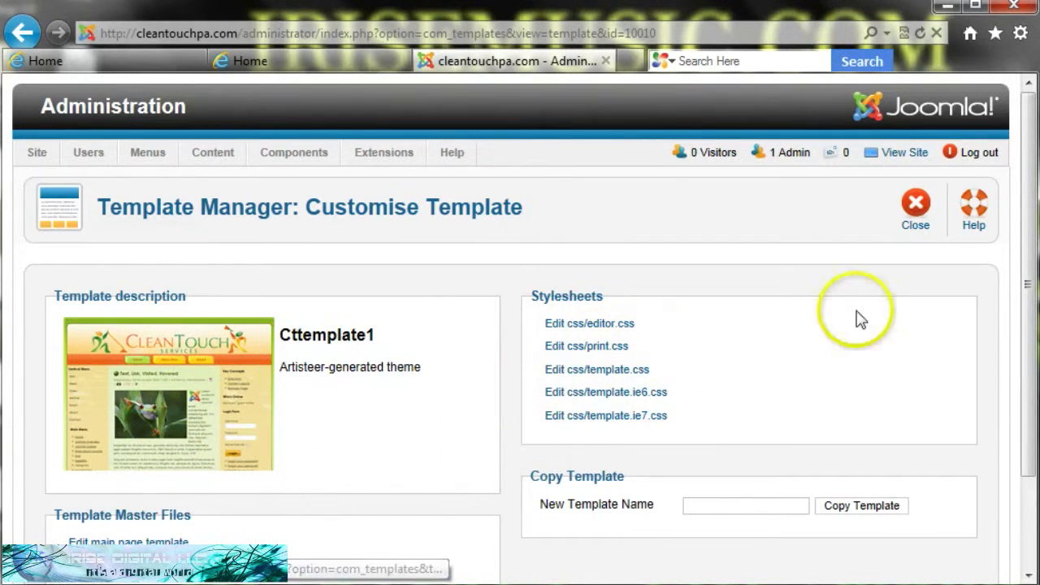
{"action": "left_click_drag", "start_coordinate": [1030, 252], "coordinate": [1025, 321]}
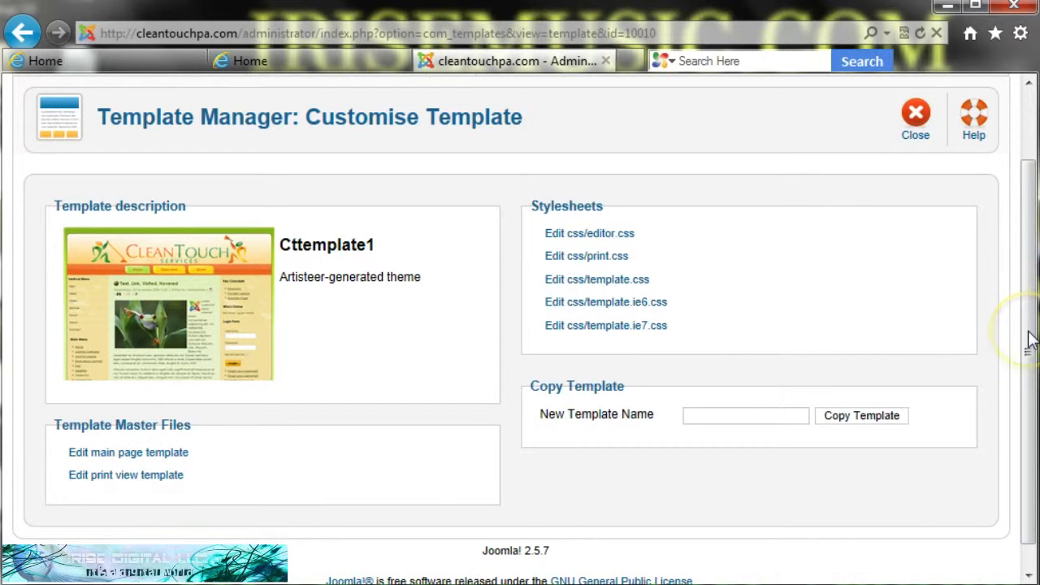
{"action": "scroll", "coordinate": [1030, 329], "scroll_direction": "up", "scroll_amount": 1}
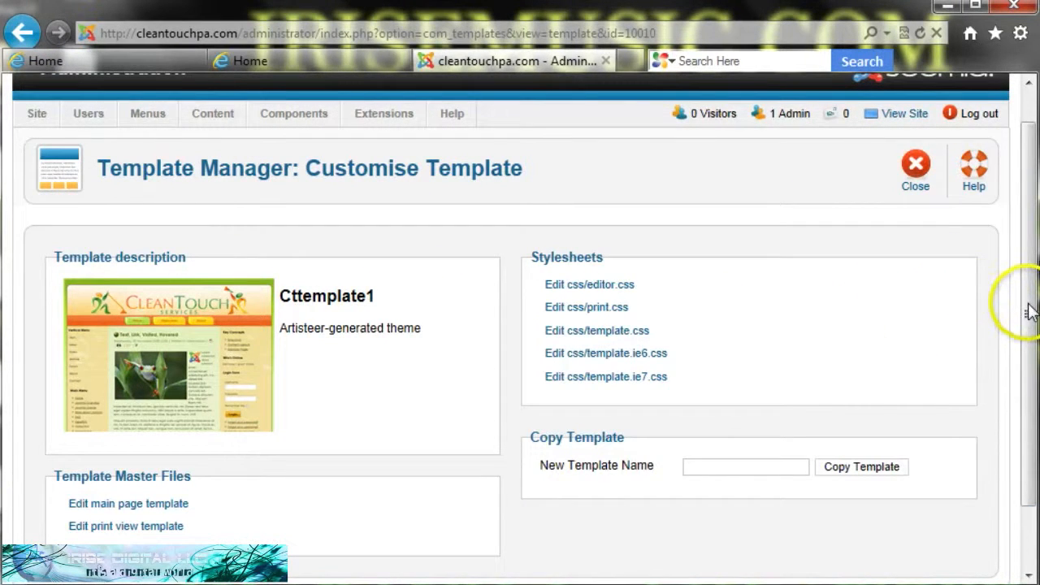
{"action": "left_click_drag", "start_coordinate": [1028, 309], "coordinate": [1028, 288]}
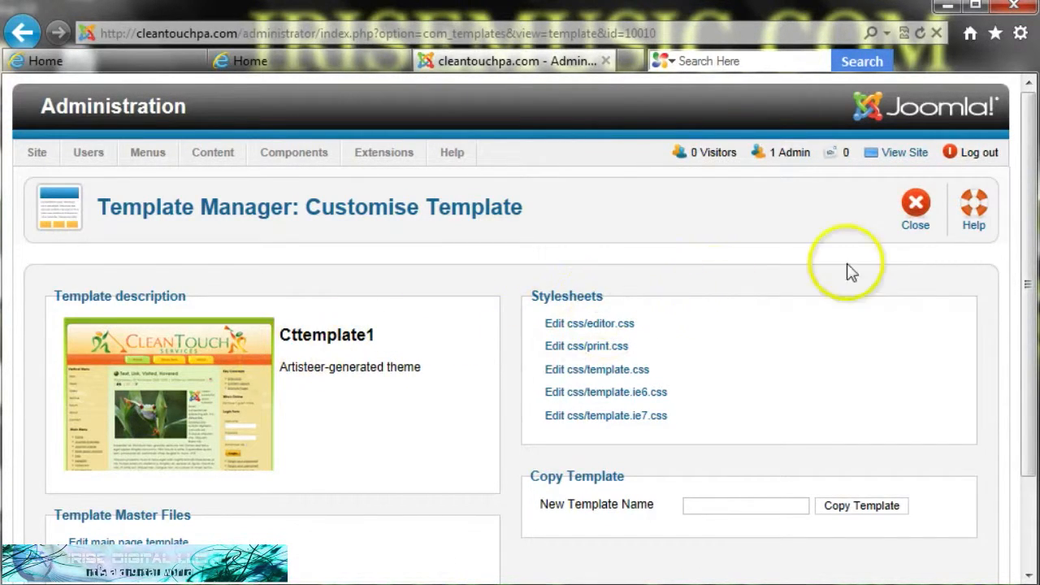
- Close the customisation page and preview CTtemplate1 with its module positions marked
{"action": "left_click", "coordinate": [915, 212]}
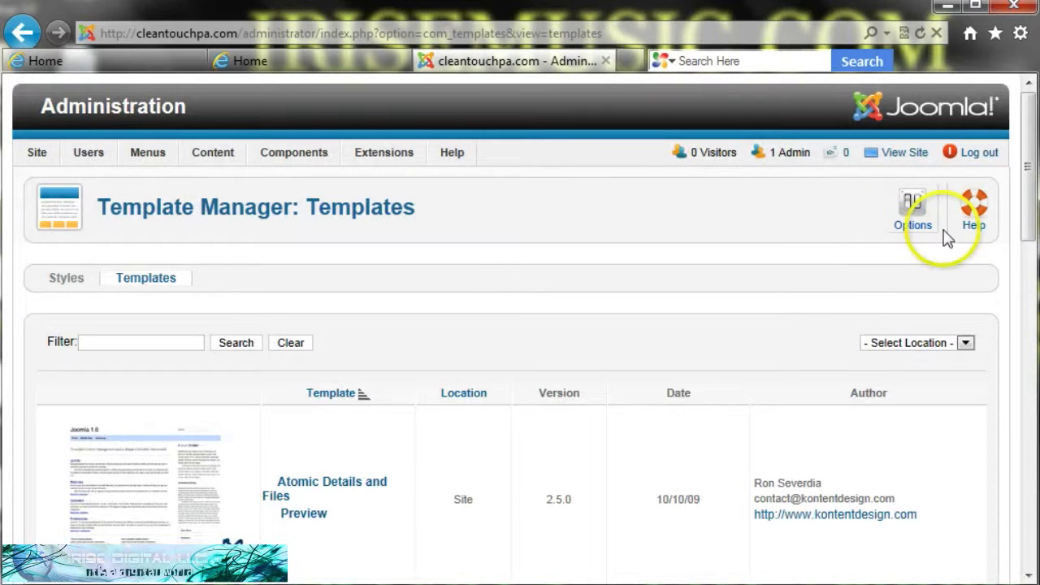
{"action": "left_click_drag", "start_coordinate": [1025, 195], "coordinate": [1020, 464]}
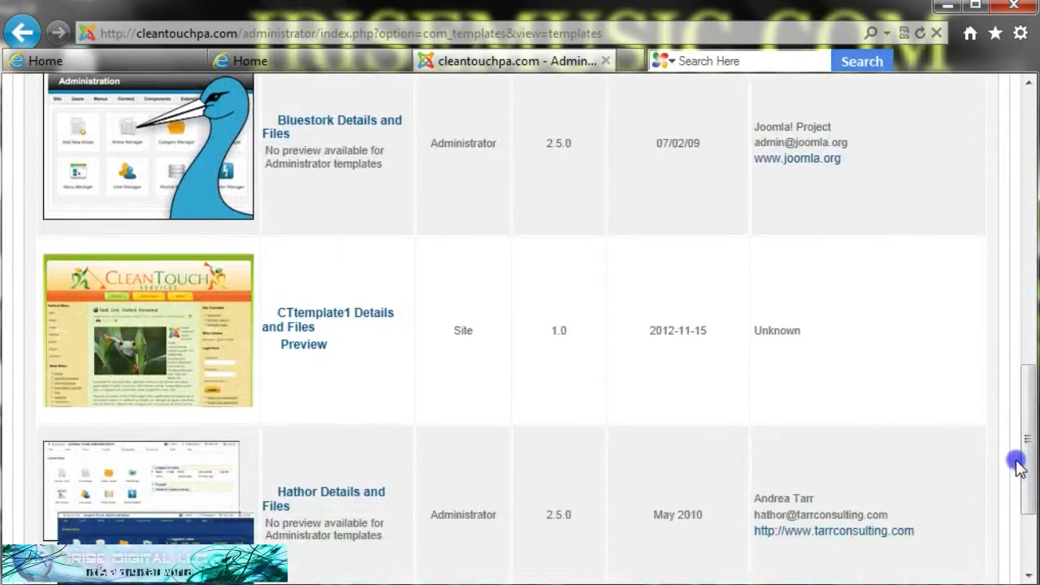
{"action": "left_click", "coordinate": [303, 345]}
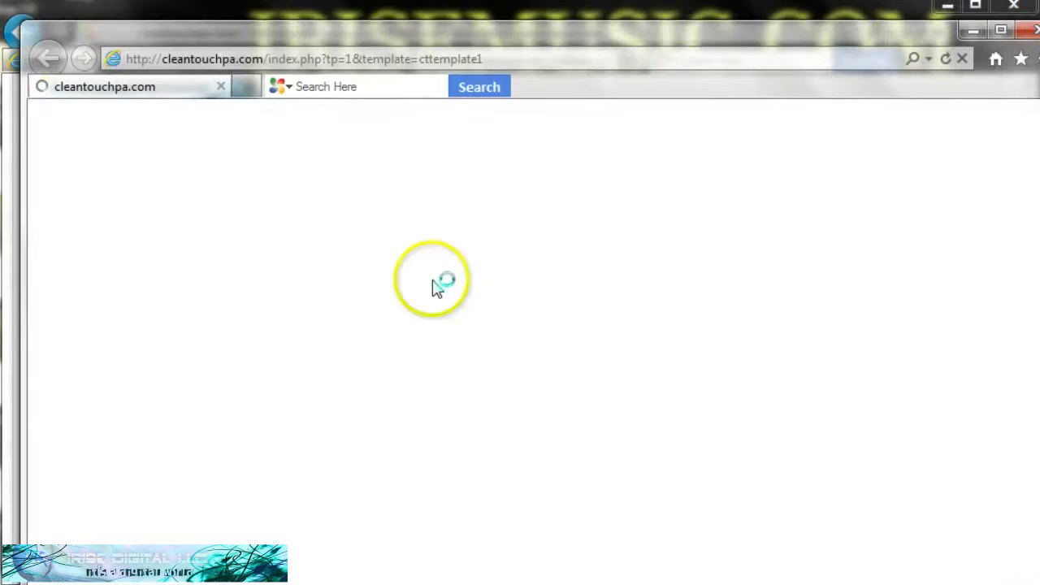
- Rearrange the preview window and compare the module-position preview with the admin template list
{"action": "left_click_drag", "start_coordinate": [789, 37], "coordinate": [765, 13]}
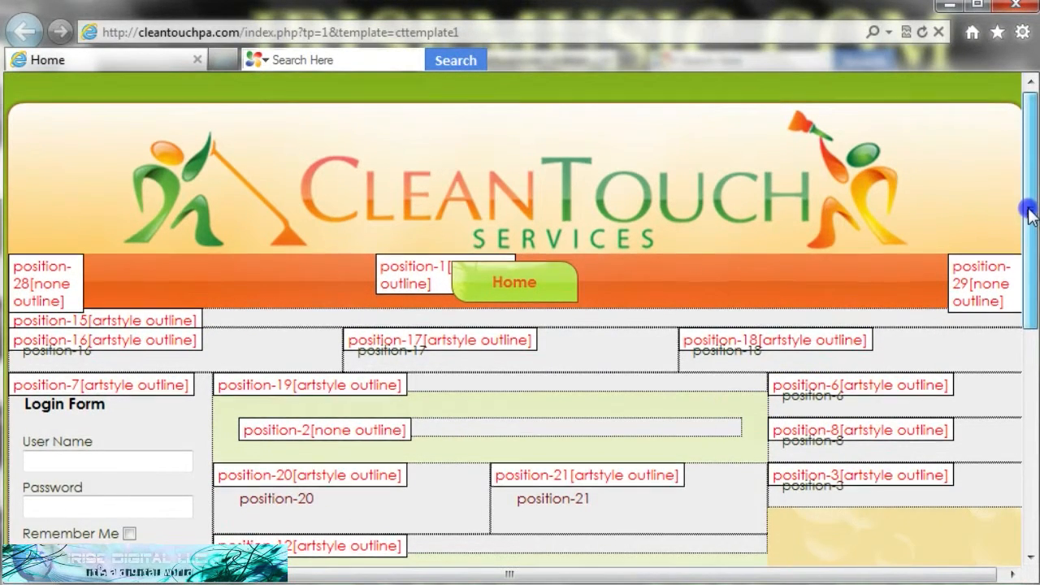
{"action": "left_click_drag", "start_coordinate": [1030, 207], "coordinate": [1019, 355]}
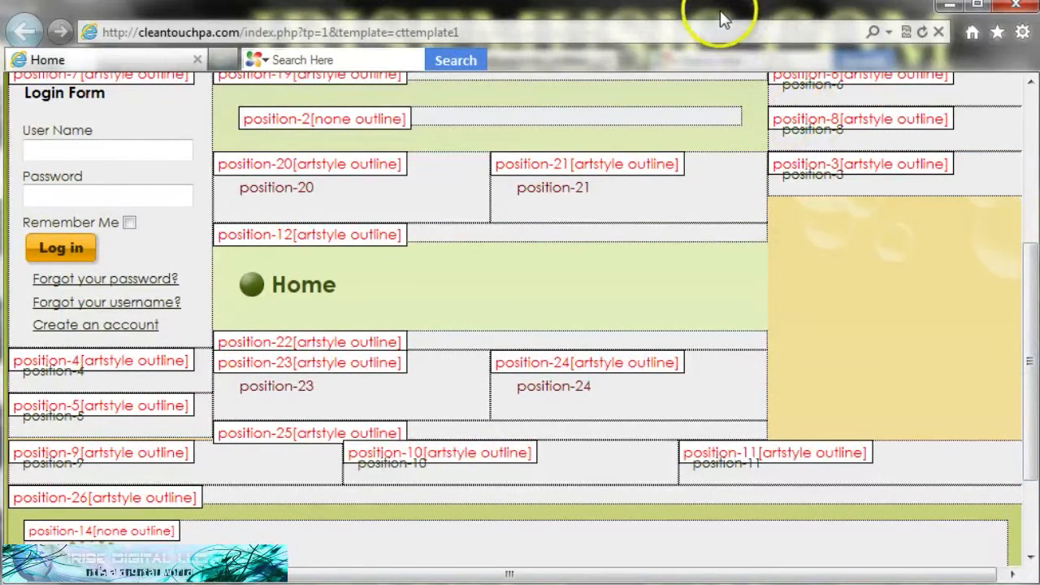
{"action": "left_click_drag", "start_coordinate": [723, 17], "coordinate": [978, 189]}
{"action": "left_click", "coordinate": [402, 234]}
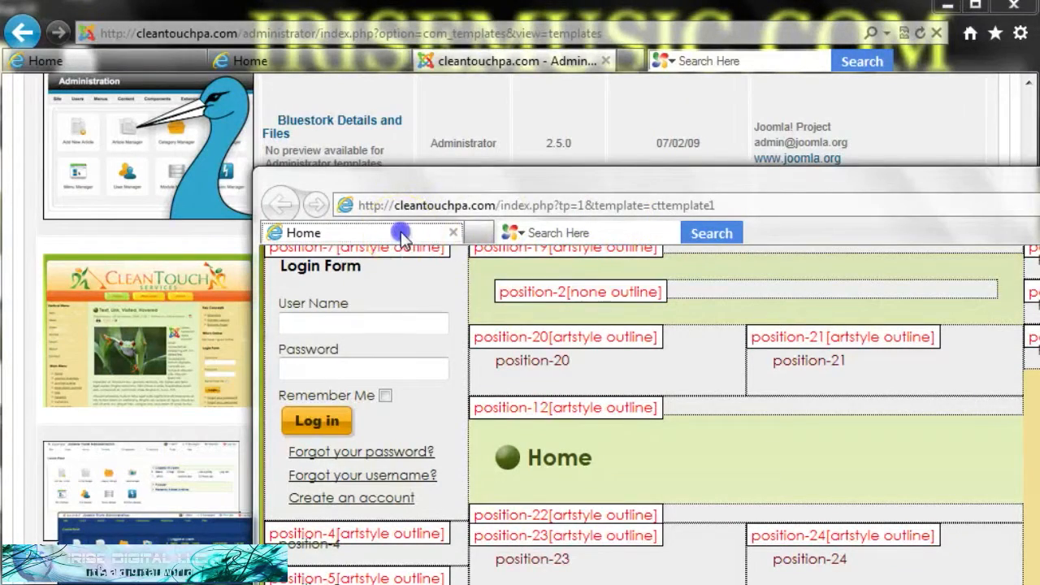
{"action": "left_click_drag", "start_coordinate": [488, 175], "coordinate": [622, 75]}
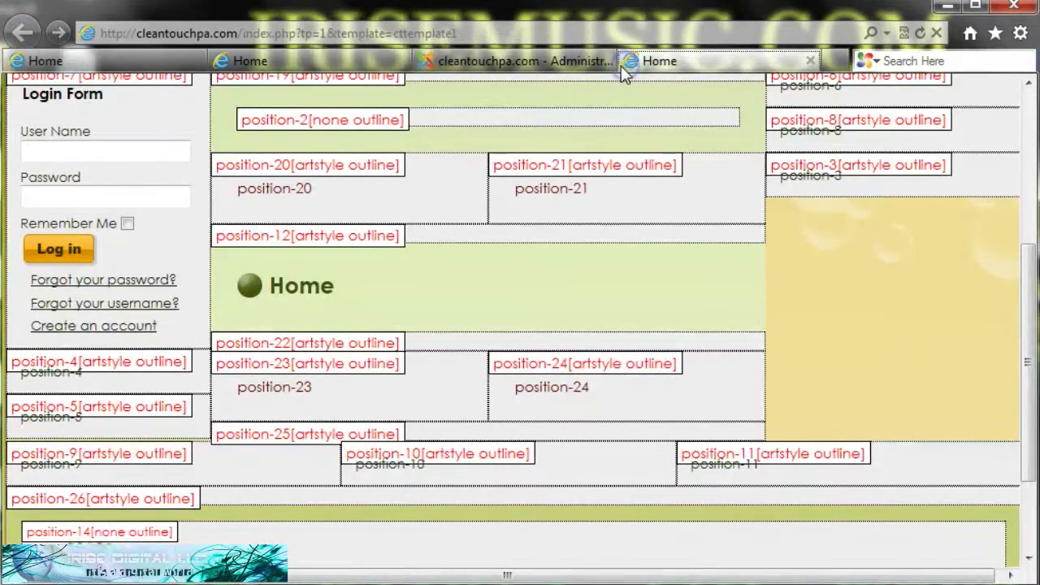
{"action": "left_click", "coordinate": [502, 61]}
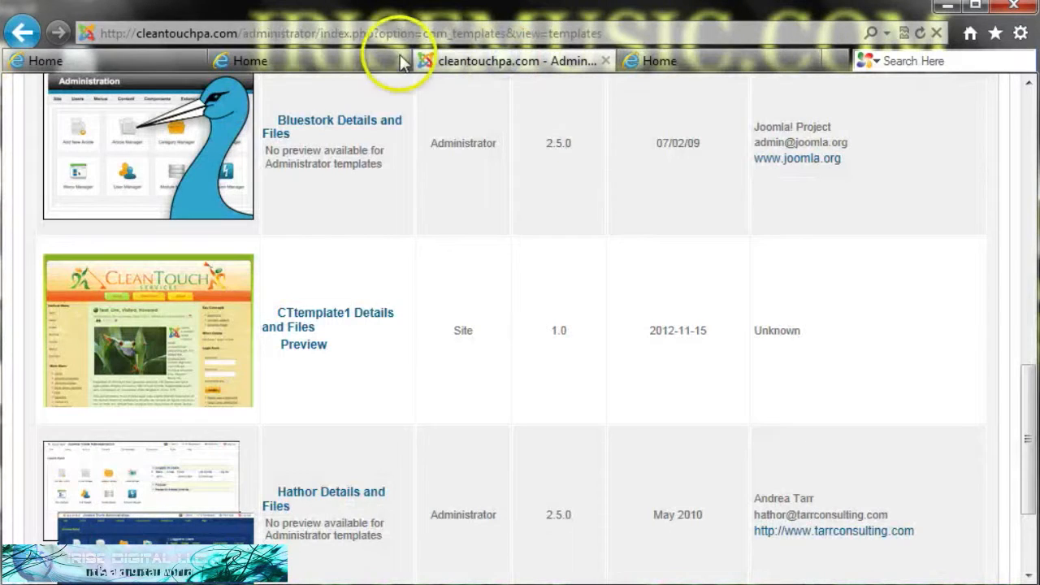
{"action": "left_click", "coordinate": [659, 61]}
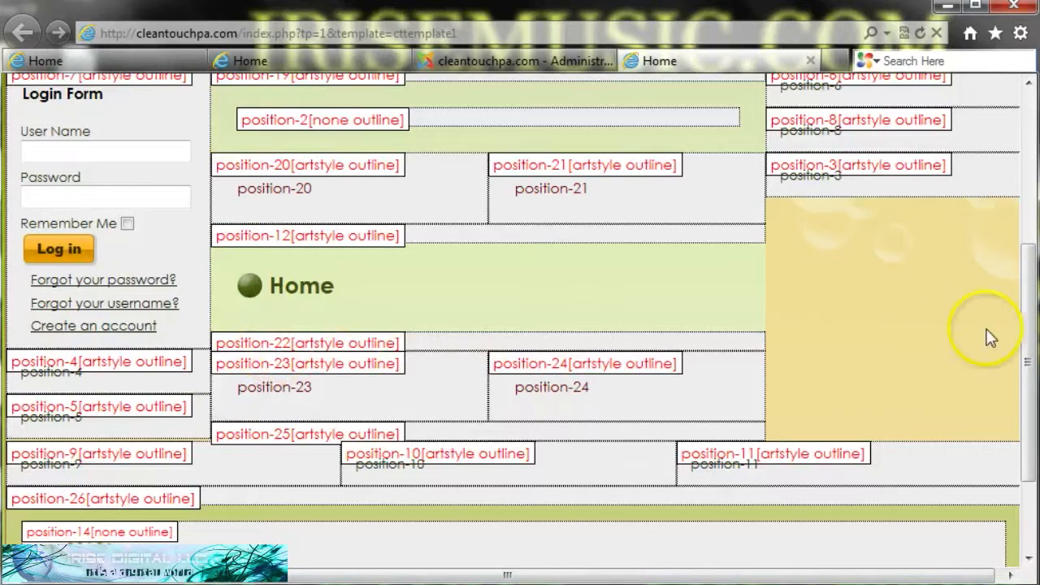
{"action": "left_click_drag", "start_coordinate": [1030, 360], "coordinate": [1030, 268]}
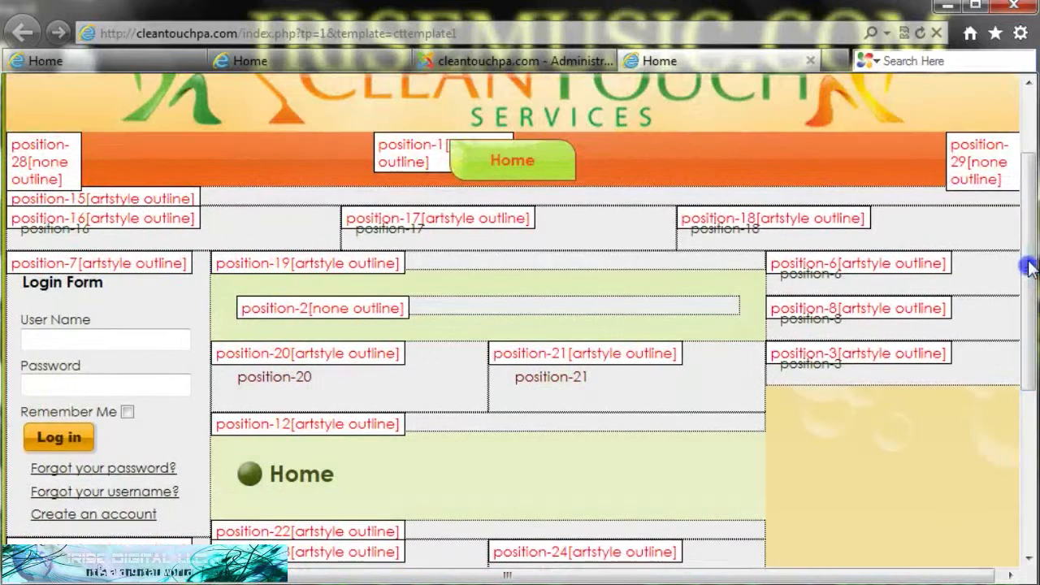
- In the admin, view the template styles and defaults, then return to the installed templates list
{"action": "left_click", "coordinate": [570, 56]}
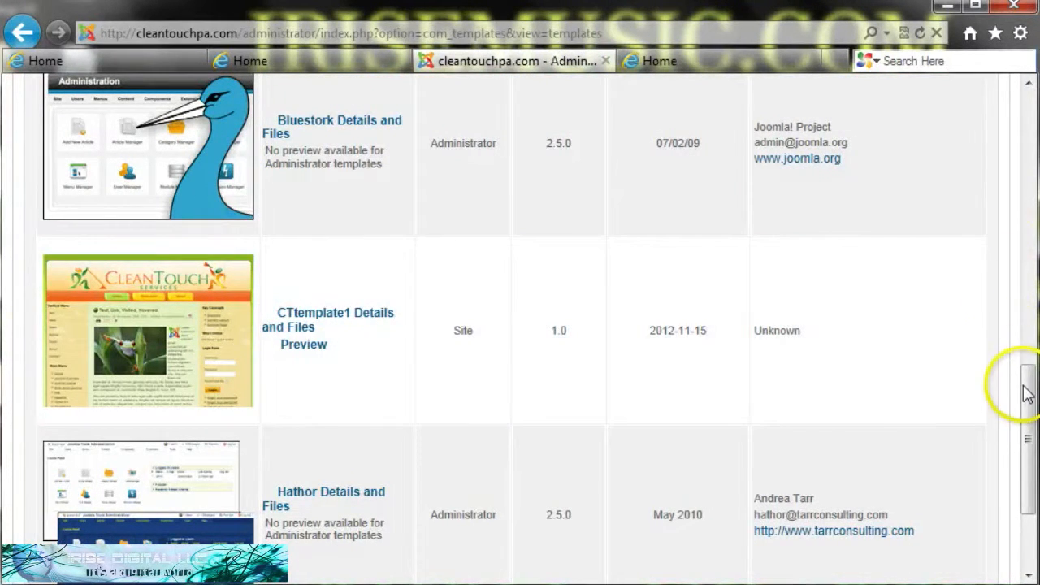
{"action": "left_click_drag", "start_coordinate": [1025, 383], "coordinate": [1025, 132]}
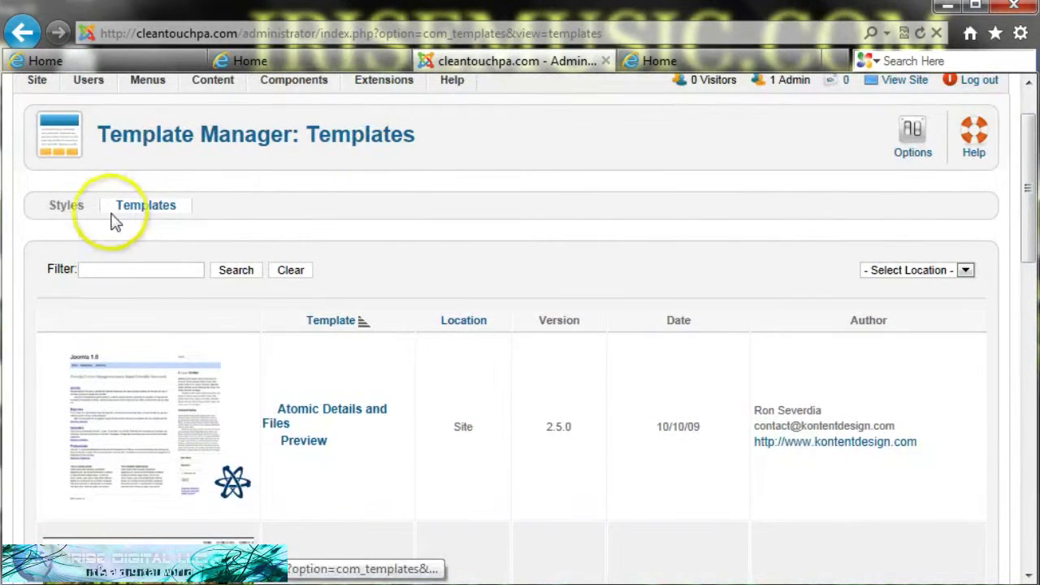
{"action": "left_click", "coordinate": [147, 208]}
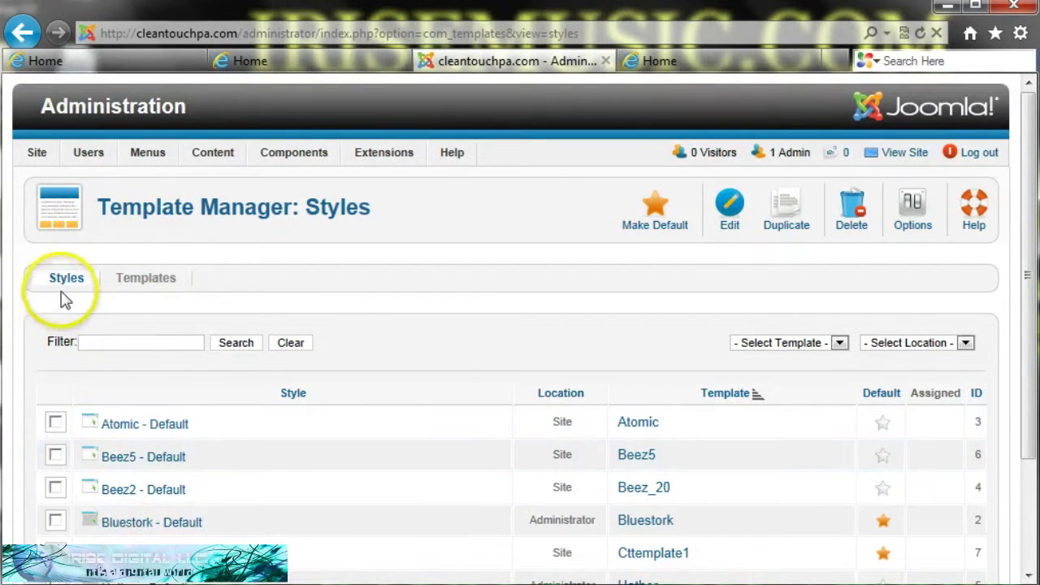
{"action": "left_click", "coordinate": [134, 285]}
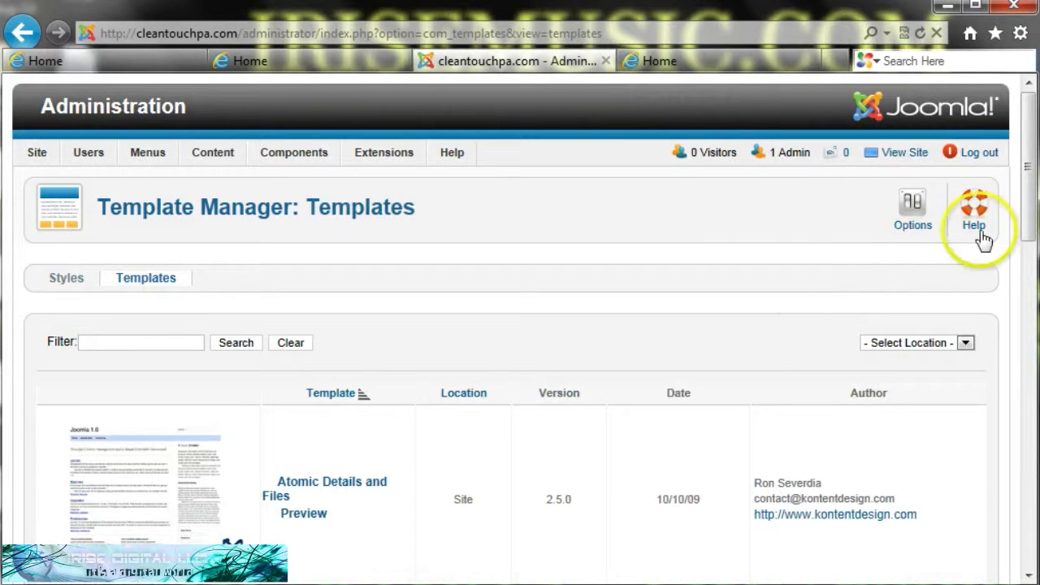
{"action": "left_click_drag", "start_coordinate": [1027, 203], "coordinate": [1019, 469]}
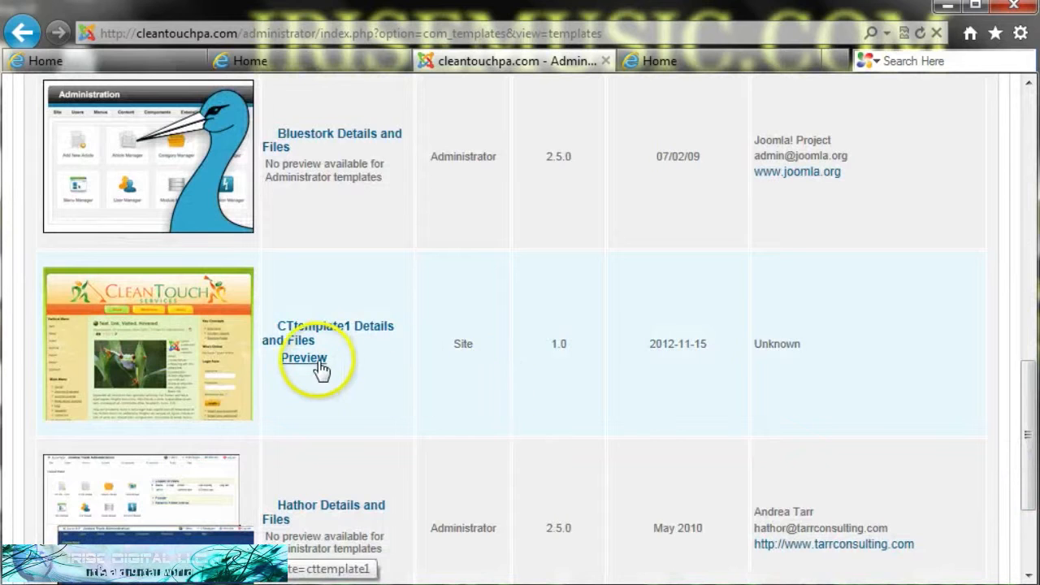
- Preview CTtemplate1 again to inspect its module positions, then return to the administrator tab
{"action": "left_click", "coordinate": [318, 362]}
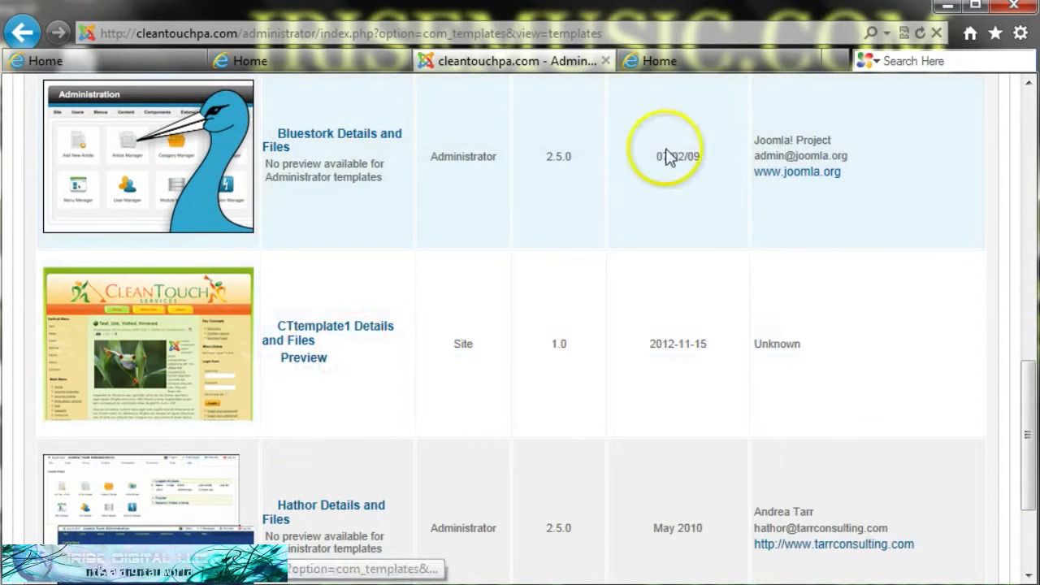
{"action": "left_click", "coordinate": [741, 68]}
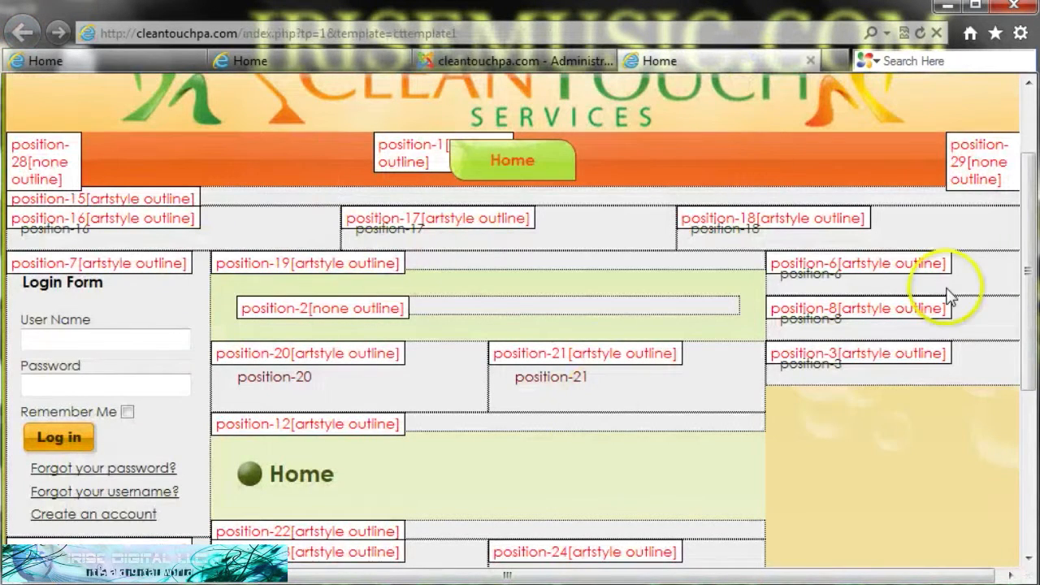
{"action": "left_click_drag", "start_coordinate": [1030, 257], "coordinate": [1030, 453]}
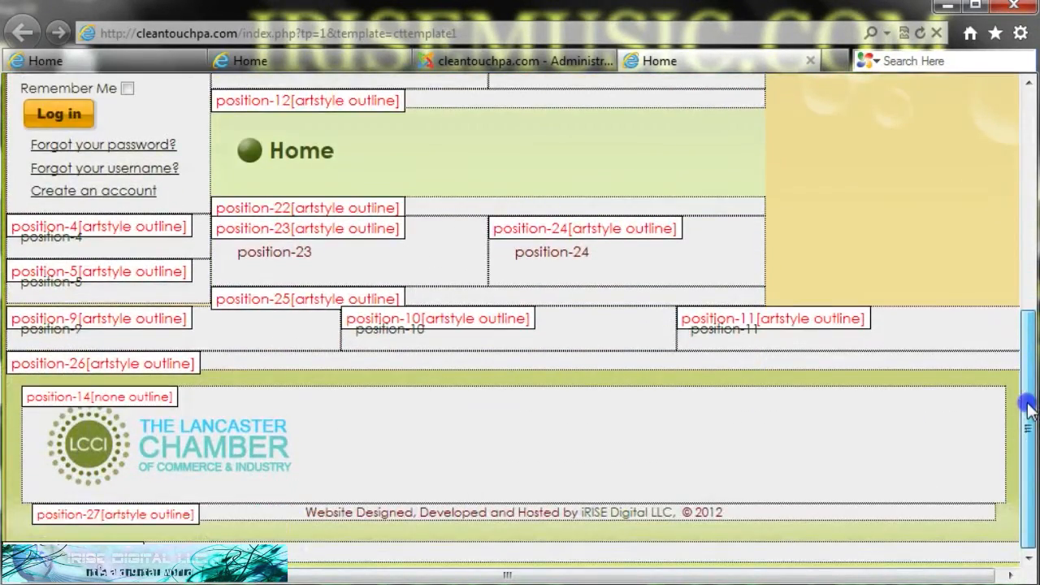
{"action": "left_click_drag", "start_coordinate": [1028, 407], "coordinate": [1032, 170]}
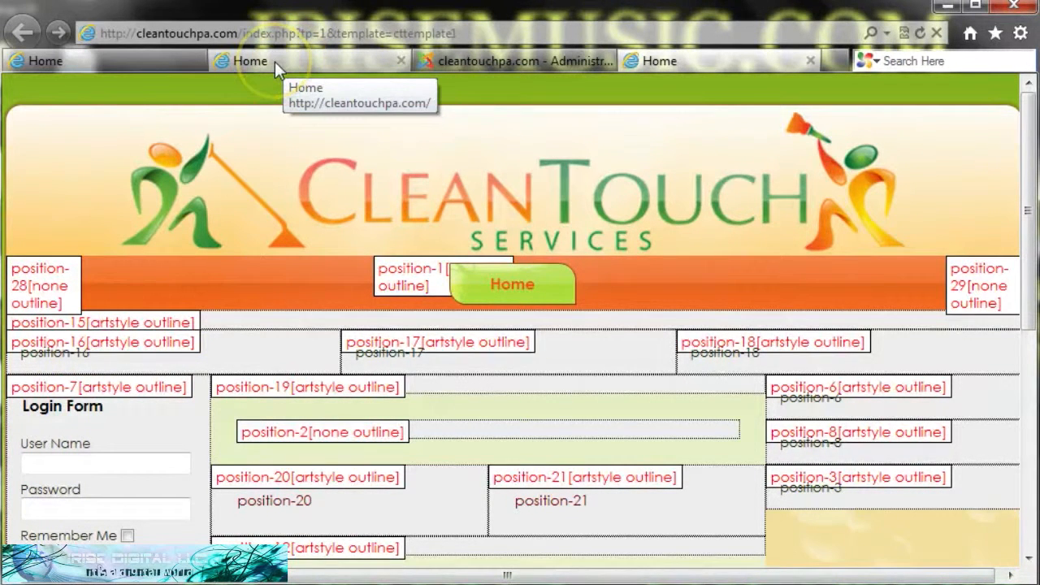
{"action": "left_click", "coordinate": [469, 63]}
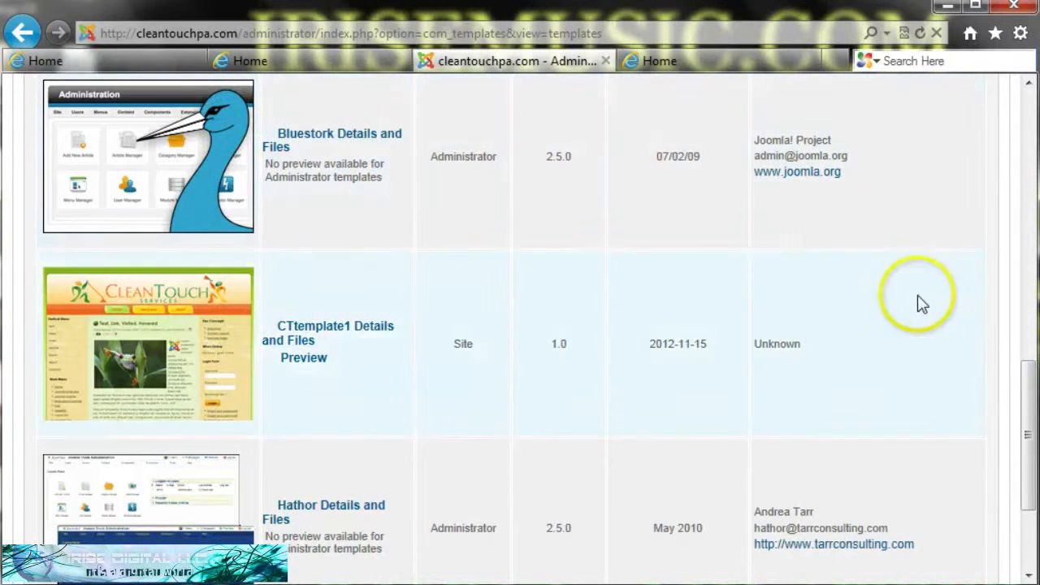
{"action": "left_click_drag", "start_coordinate": [1025, 412], "coordinate": [1030, 140]}
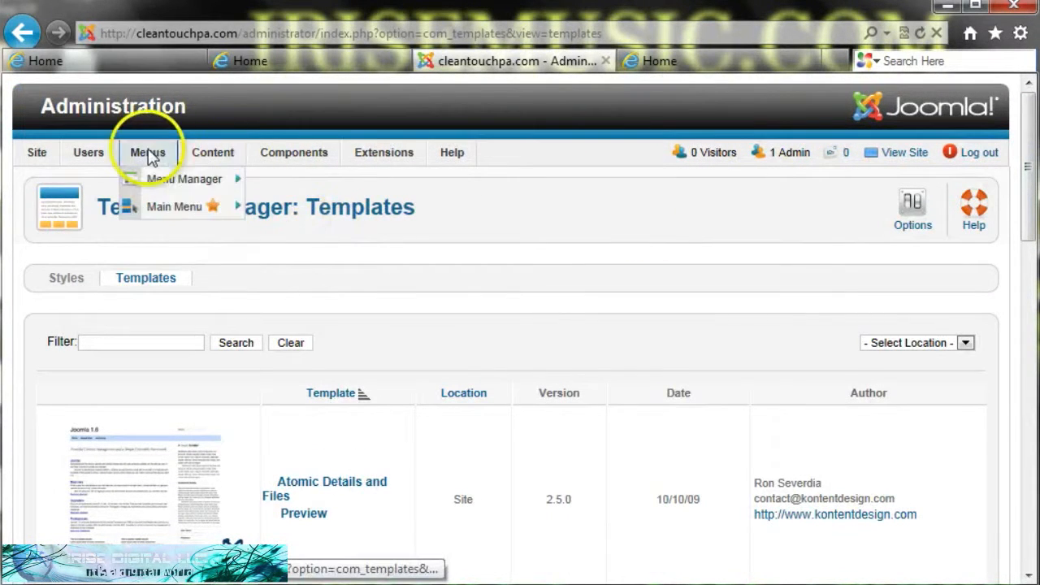
- Open the Module Manager from Extensions and scroll the list of site modules
{"action": "mouse_move", "coordinate": [291, 159]}
{"action": "mouse_move", "coordinate": [366, 159]}
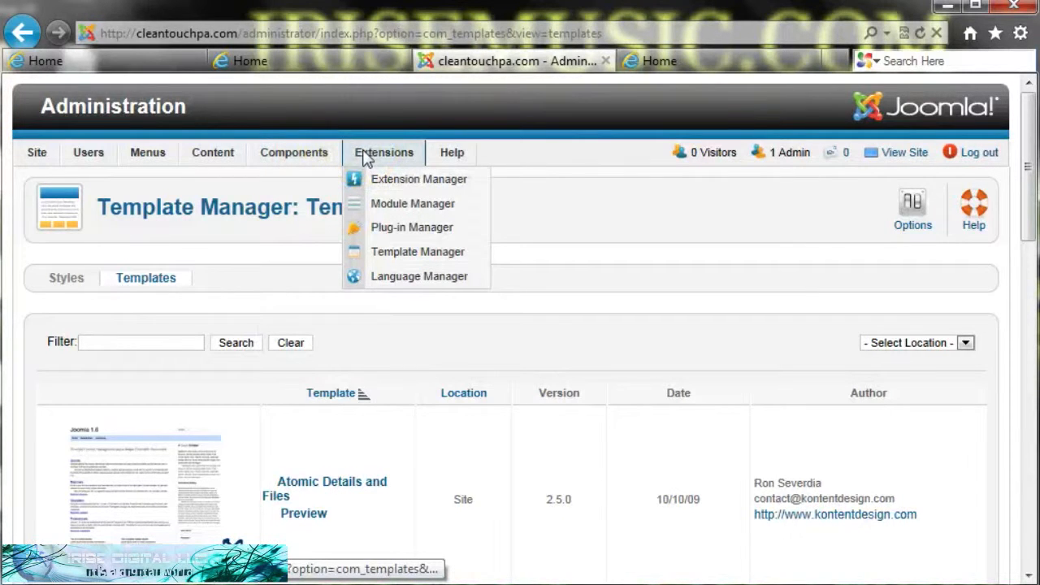
{"action": "left_click", "coordinate": [380, 209]}
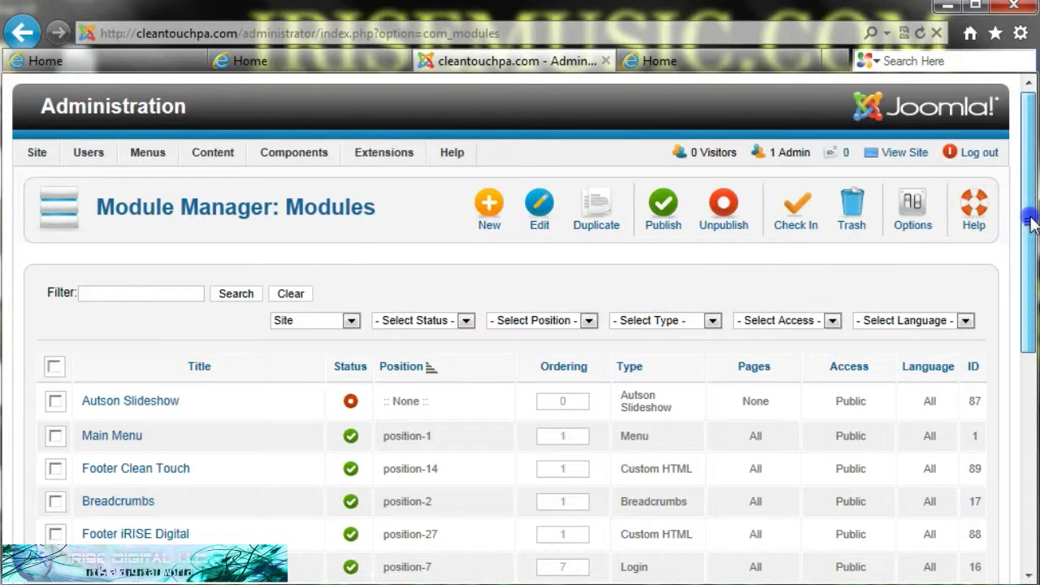
{"action": "left_click_drag", "start_coordinate": [1030, 222], "coordinate": [1030, 268]}
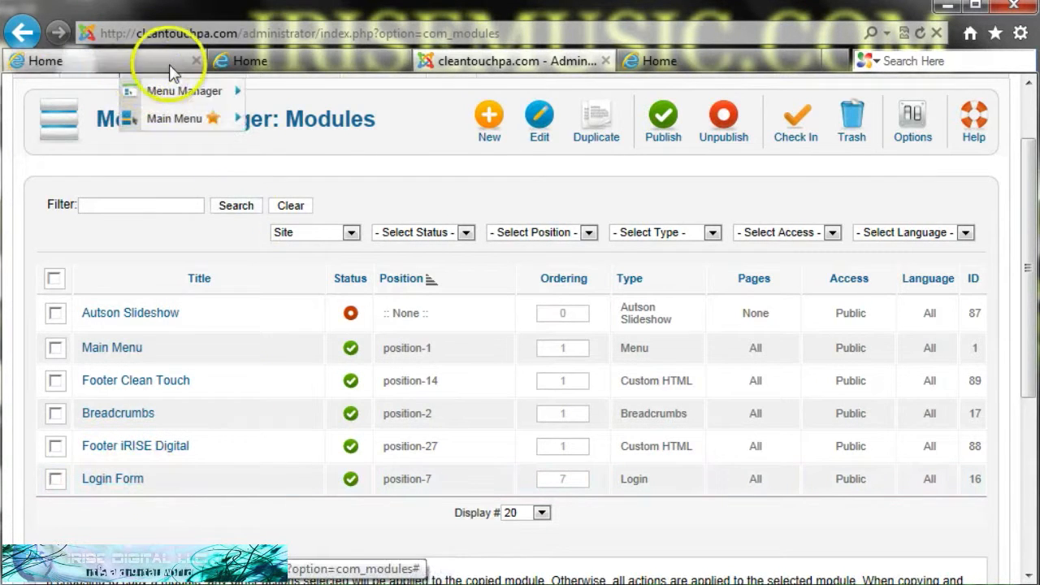
- Unpublish the Login Form module in the Module Manager and switch to the live homepage tab
{"action": "left_click", "coordinate": [252, 63]}
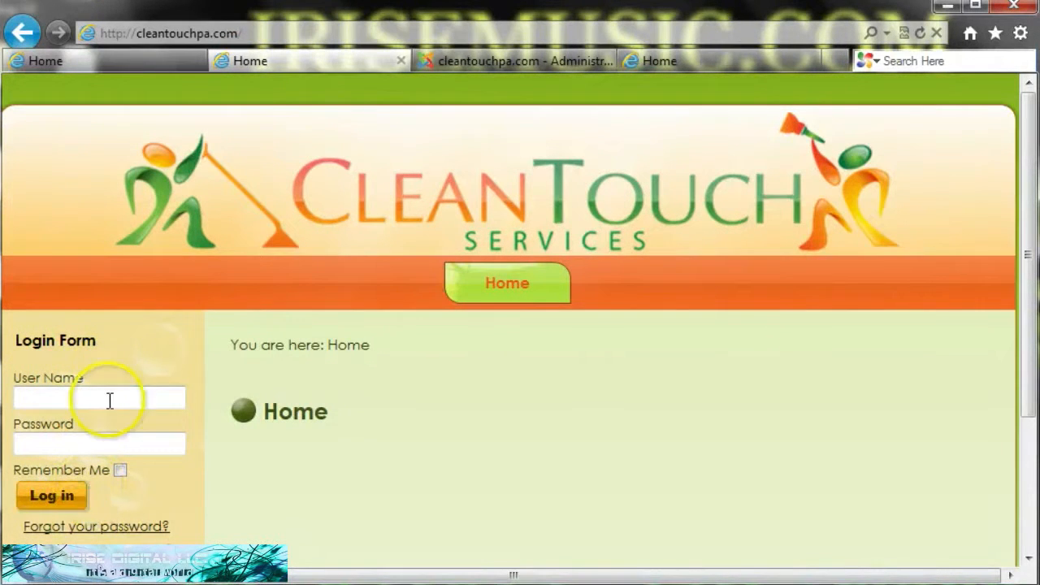
{"action": "left_click", "coordinate": [477, 63]}
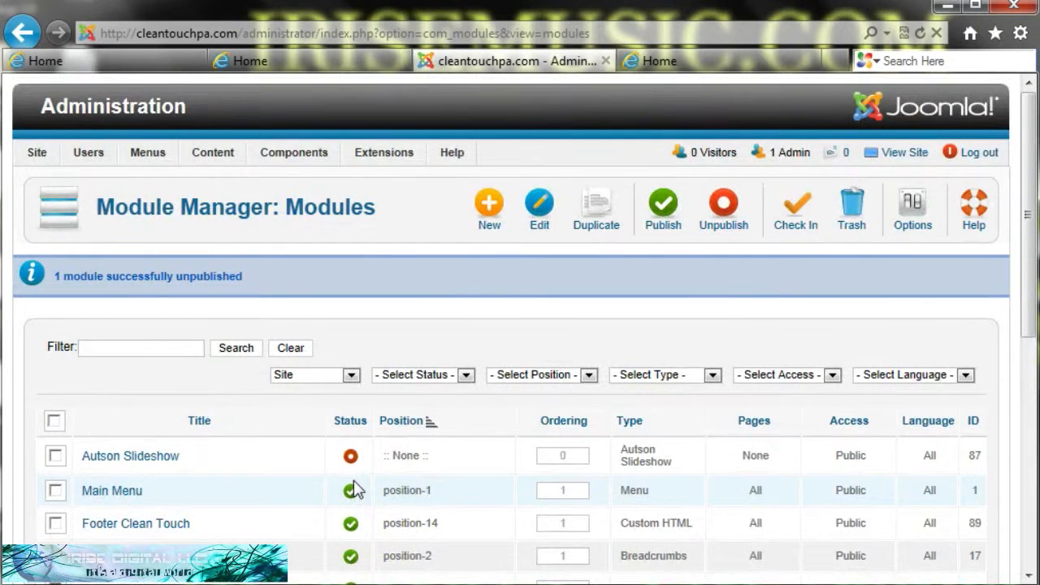
{"action": "left_click_drag", "start_coordinate": [1030, 167], "coordinate": [1032, 272]}
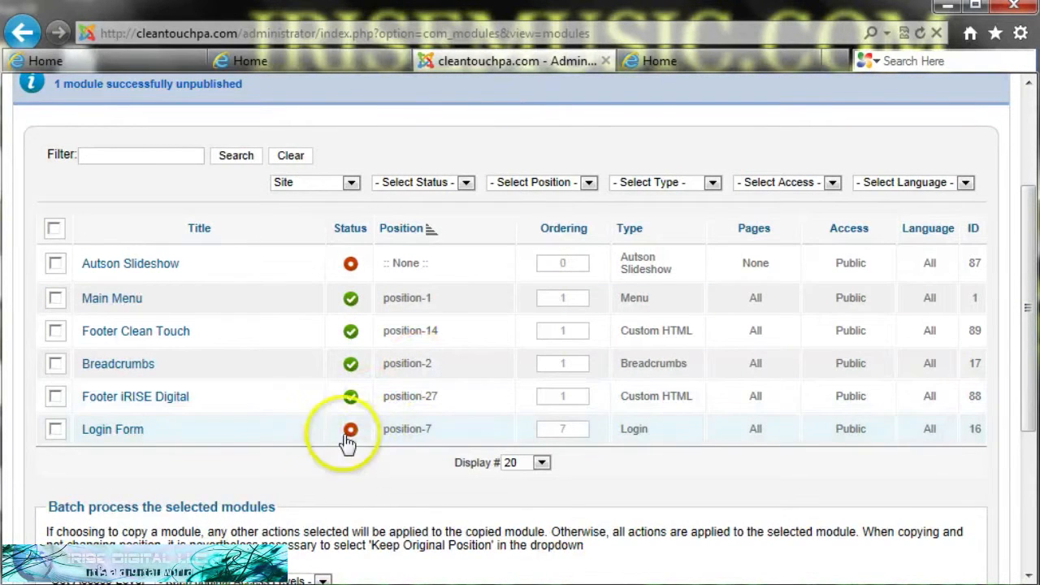
{"action": "left_click", "coordinate": [258, 59]}
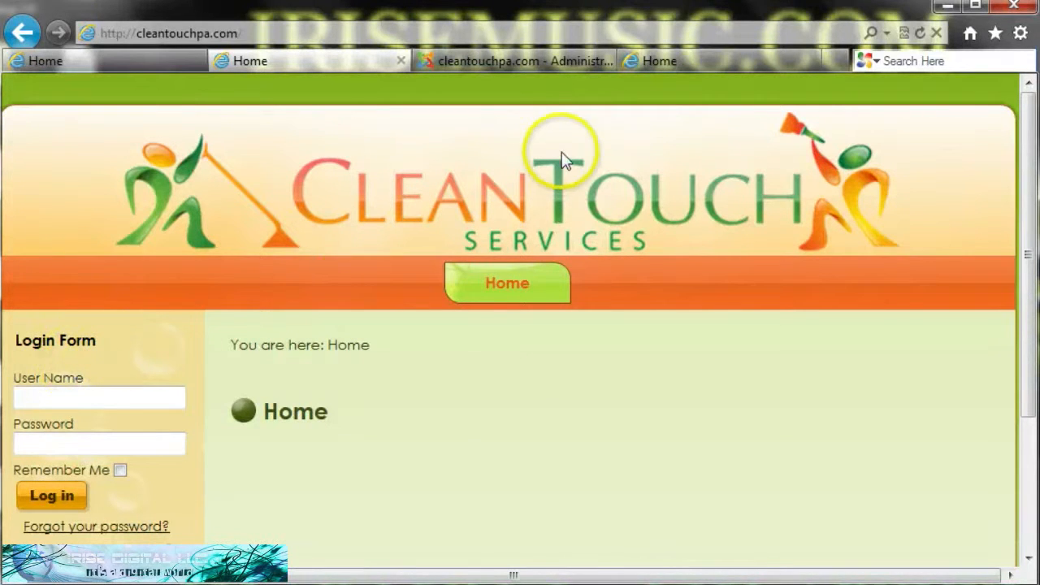
- Refresh the live homepage to confirm the Login Form is gone, then return to the Module Manager
{"action": "left_click", "coordinate": [920, 33]}
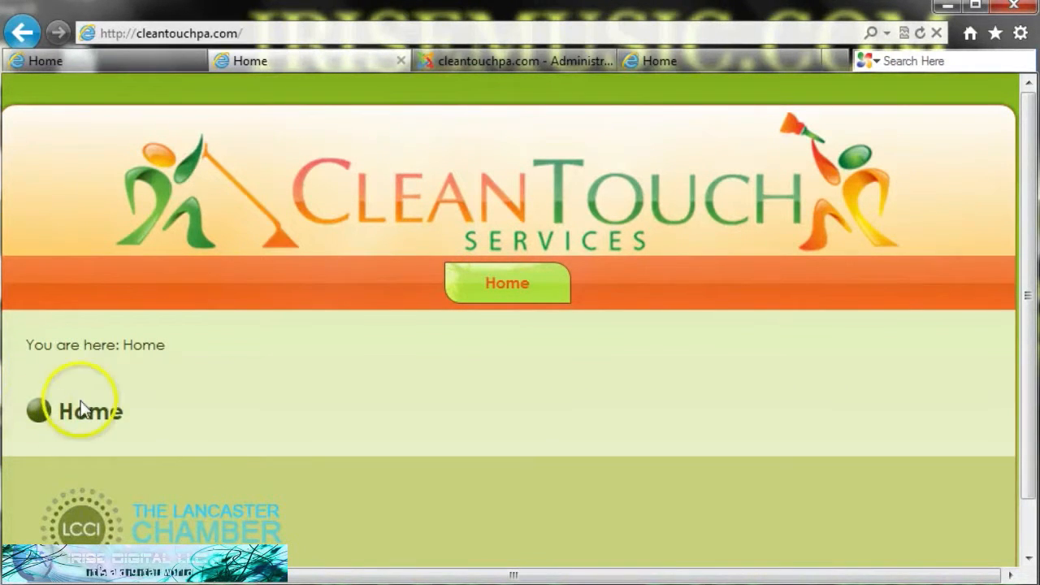
{"action": "left_click", "coordinate": [497, 61]}
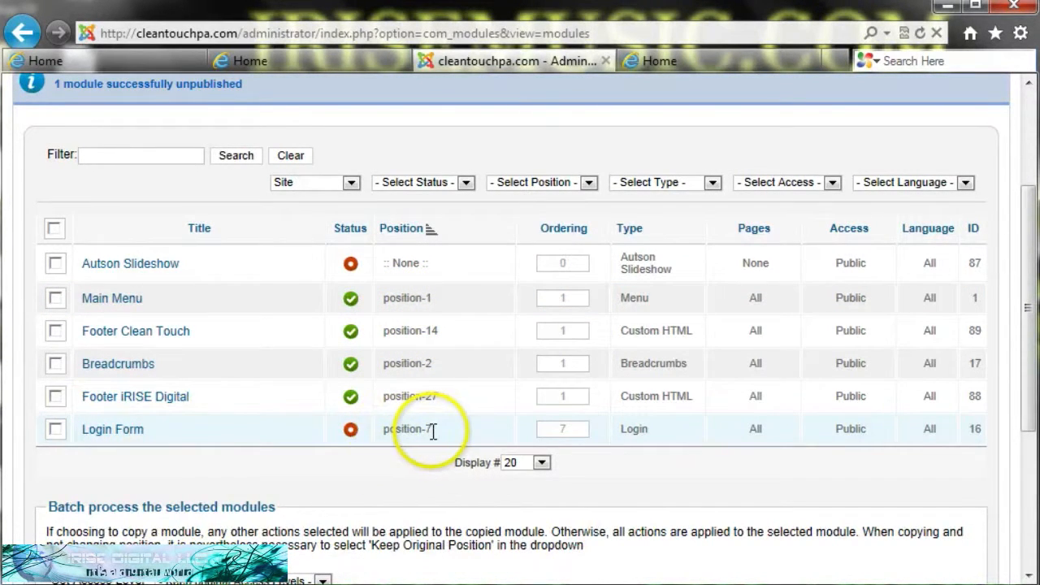
- Open the Main Menu module and list its available positions filtered to CTtemplate1
{"action": "left_click", "coordinate": [136, 313]}
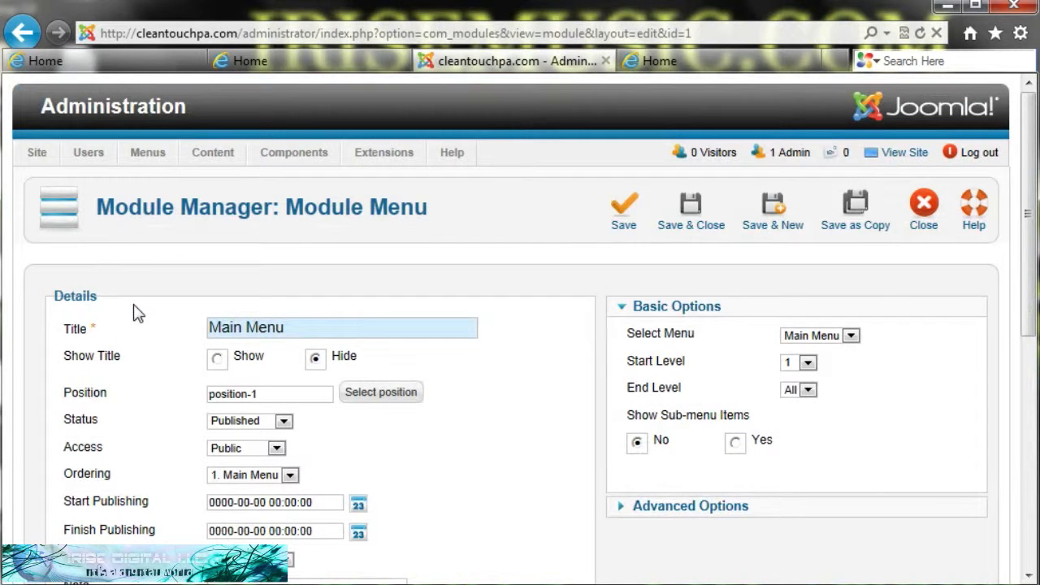
{"action": "mouse_move", "coordinate": [155, 393]}
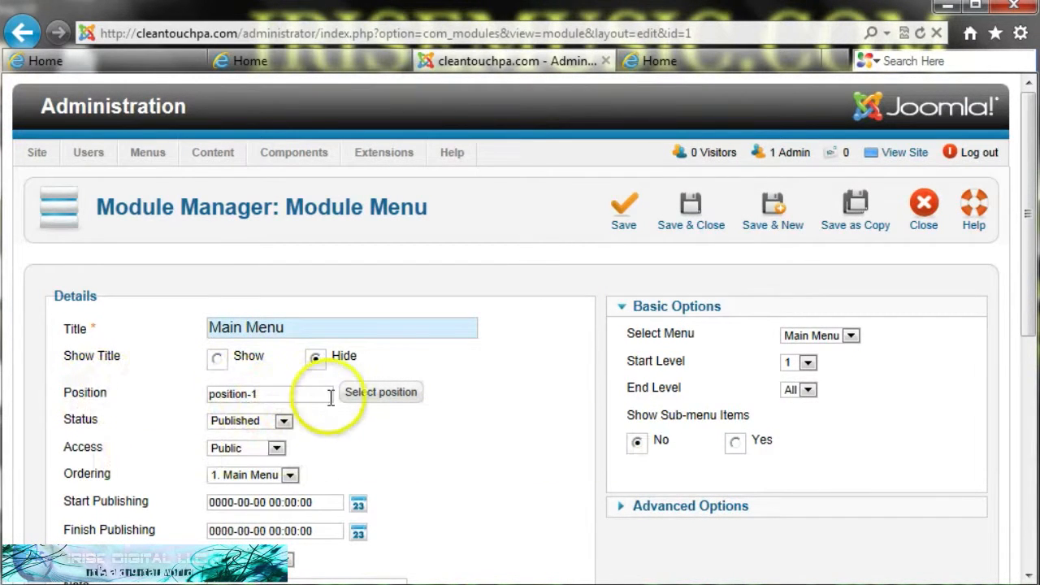
{"action": "left_click", "coordinate": [366, 394]}
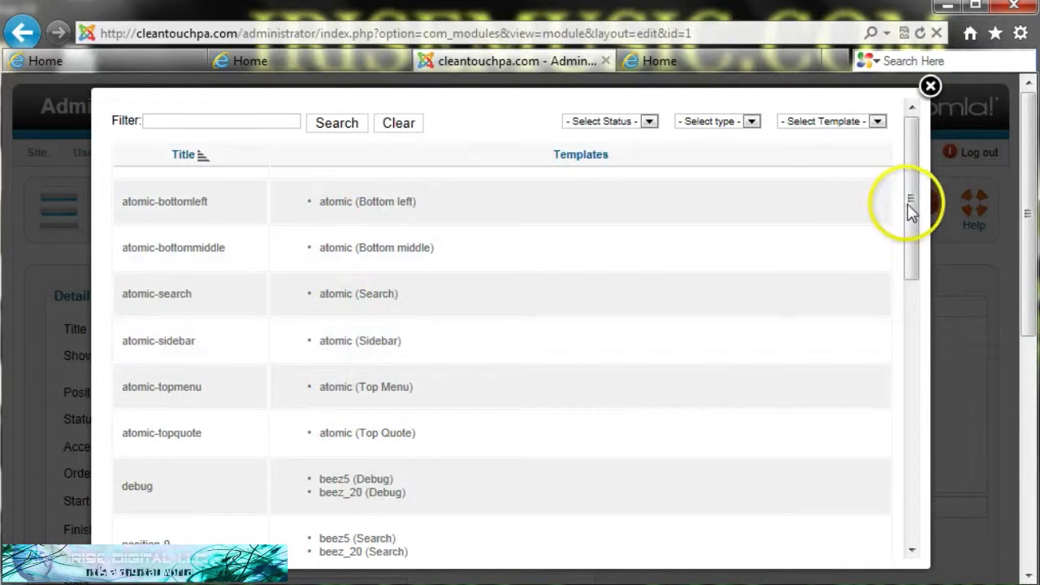
{"action": "left_click_drag", "start_coordinate": [906, 205], "coordinate": [915, 156]}
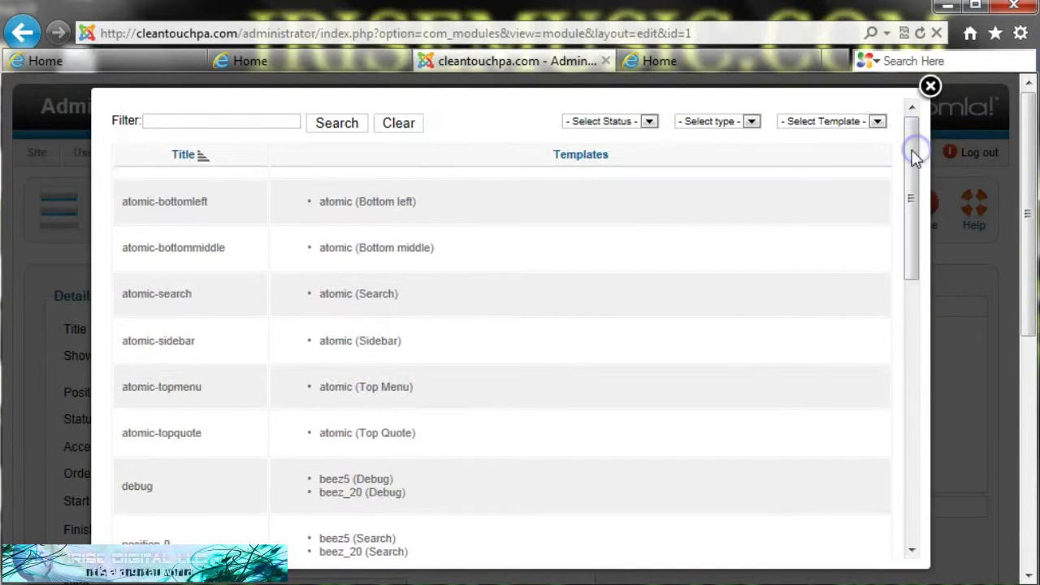
{"action": "left_click", "coordinate": [878, 120]}
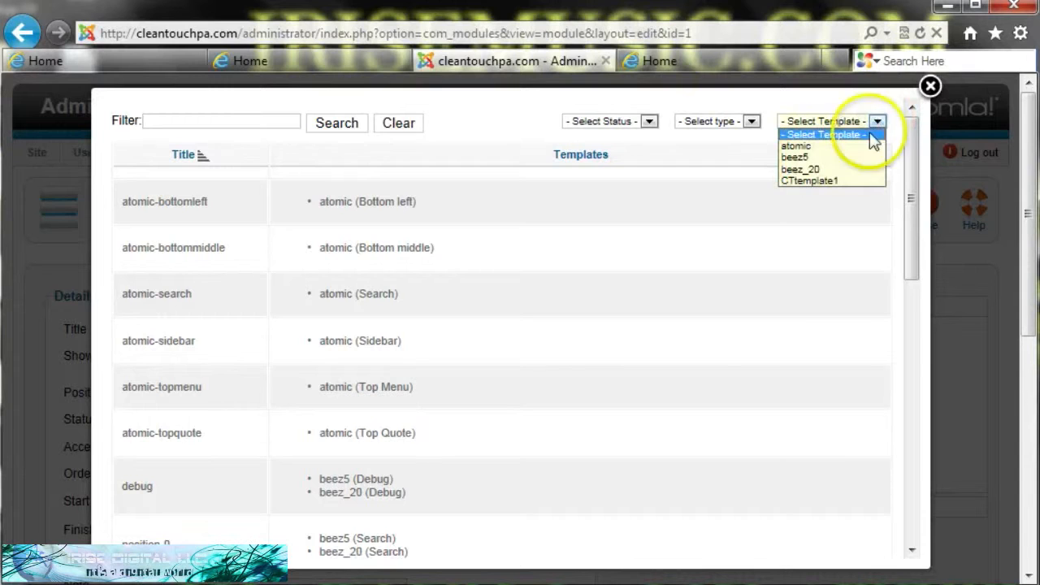
{"action": "left_click", "coordinate": [800, 181]}
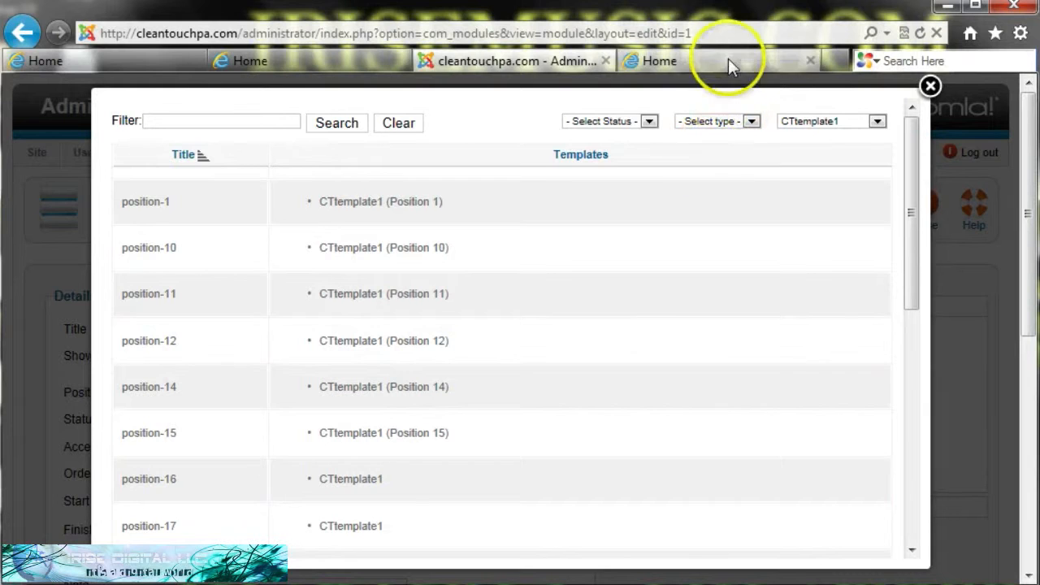
- After checking the site preview, pick position-7 from page 2 and save the module
{"action": "left_click", "coordinate": [674, 60]}
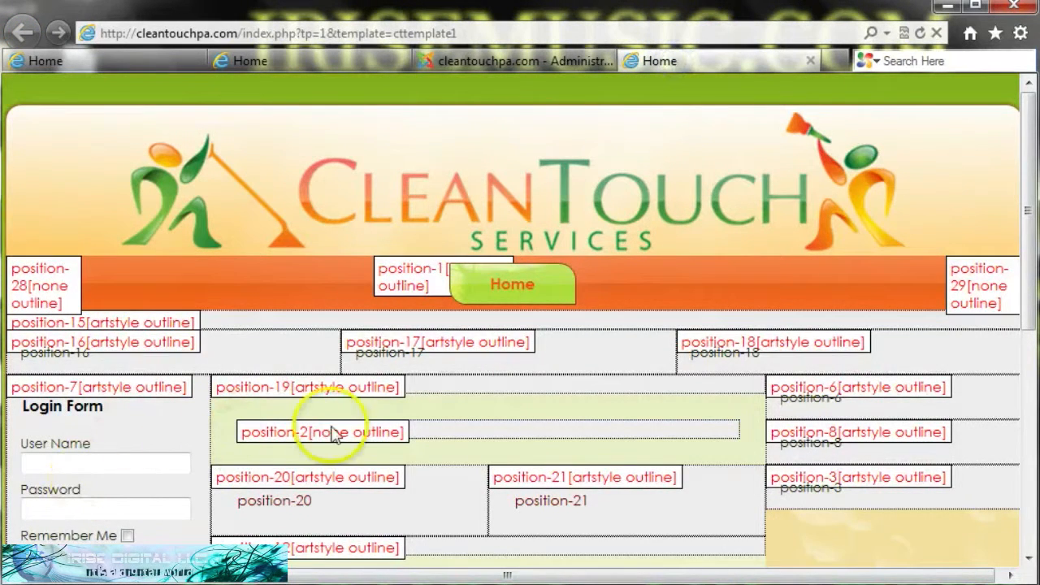
{"action": "left_click", "coordinate": [491, 64]}
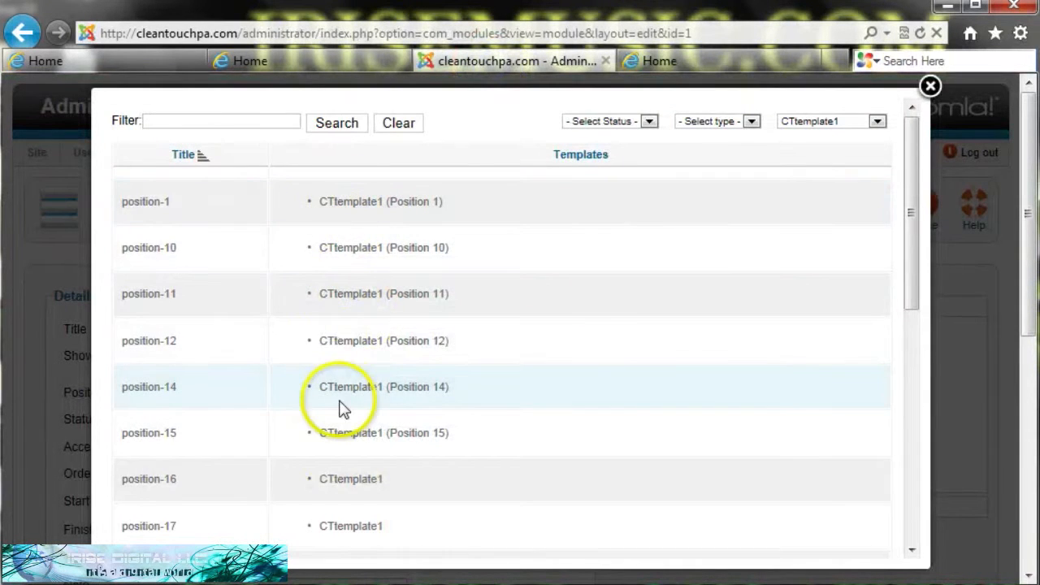
{"action": "left_click_drag", "start_coordinate": [910, 216], "coordinate": [910, 458]}
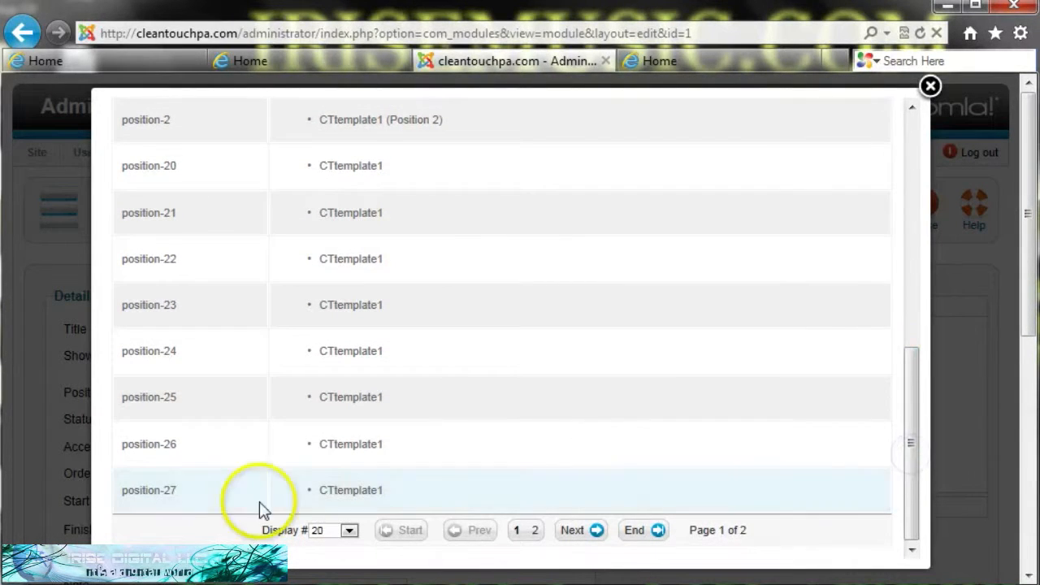
{"action": "left_click", "coordinate": [536, 531]}
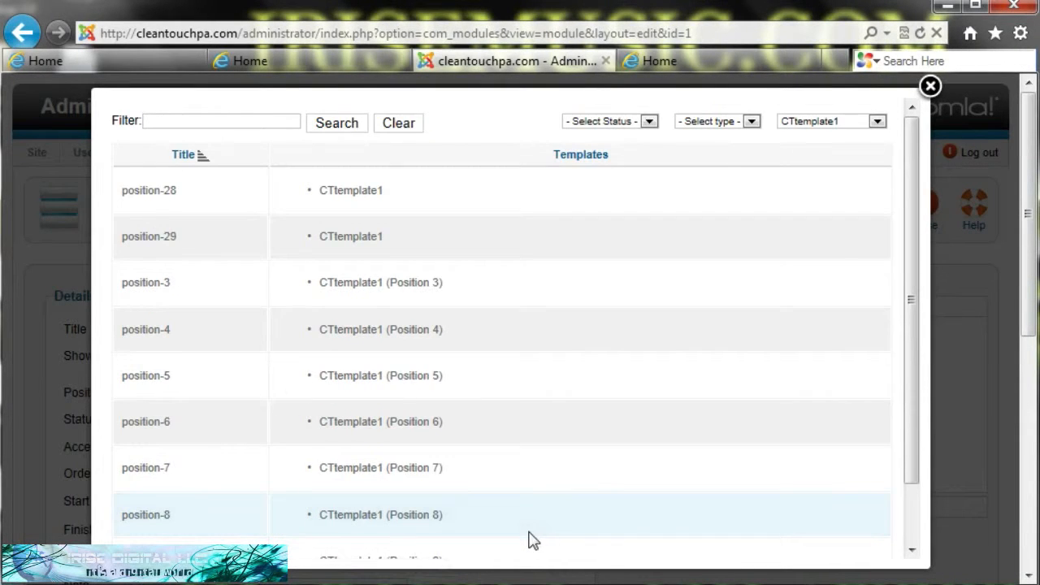
{"action": "left_click", "coordinate": [149, 472]}
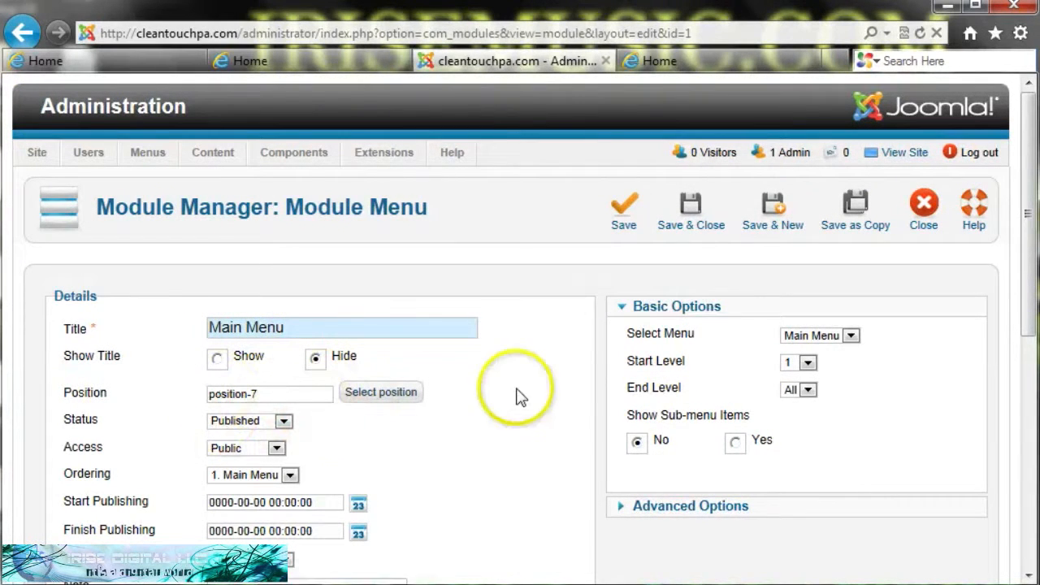
{"action": "left_click", "coordinate": [623, 210]}
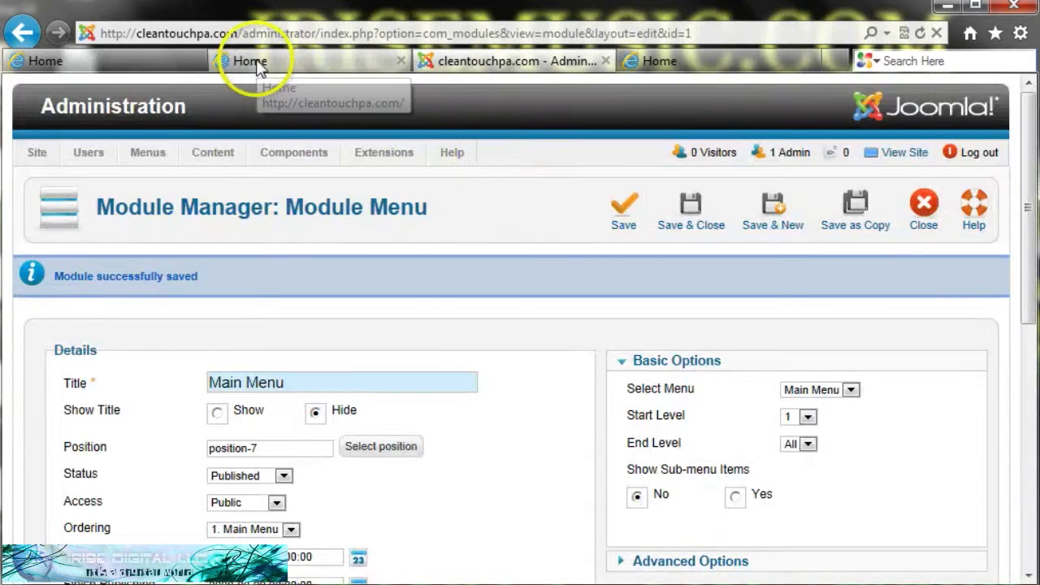
- Reload the live CleanTouch site to verify the Home link, glance at the positions preview, then return to the module editor
{"action": "left_click", "coordinate": [252, 62]}
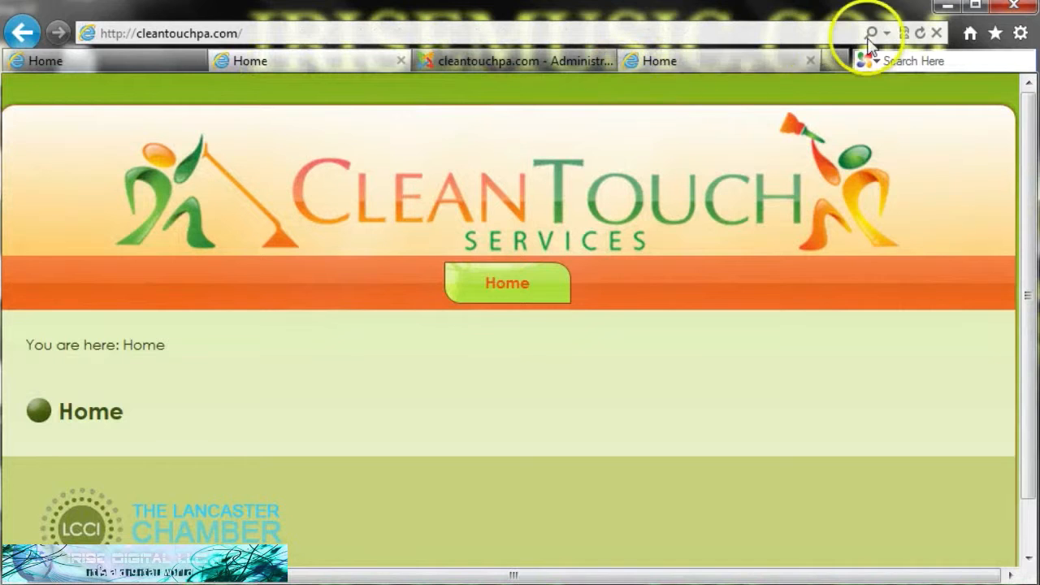
{"action": "left_click", "coordinate": [918, 34]}
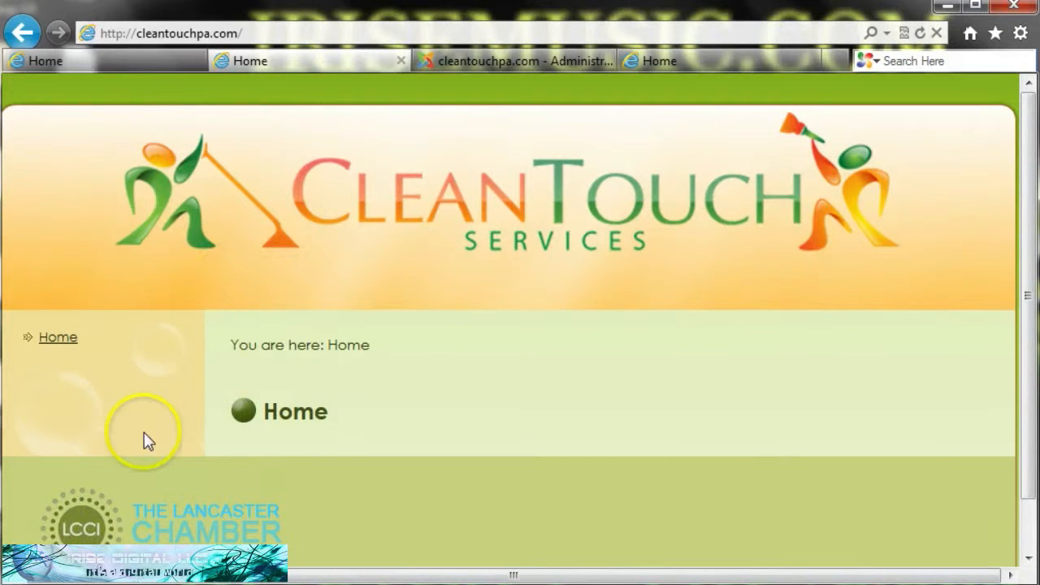
{"action": "left_click", "coordinate": [735, 59]}
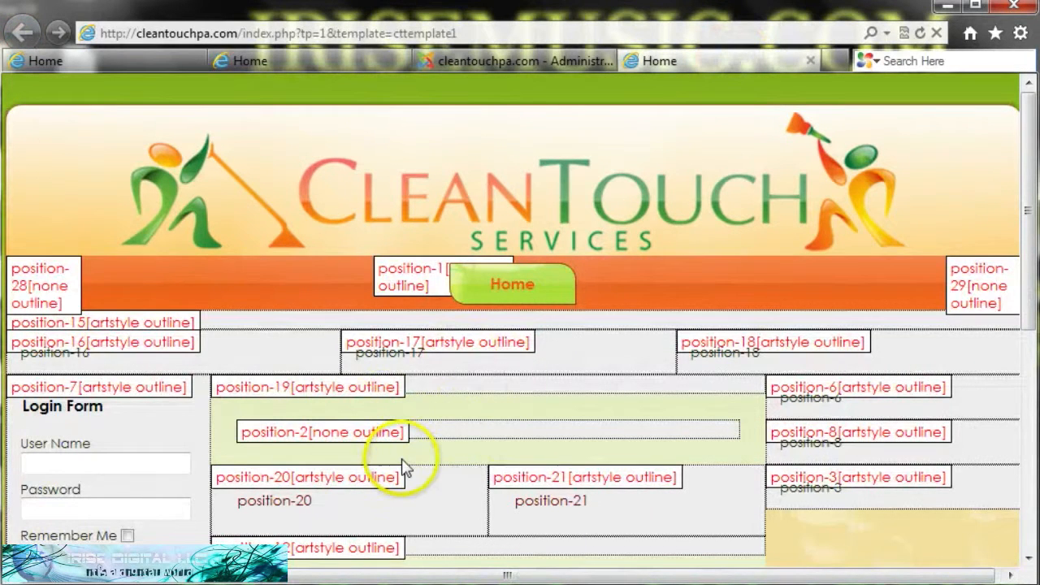
{"action": "left_click", "coordinate": [500, 67]}
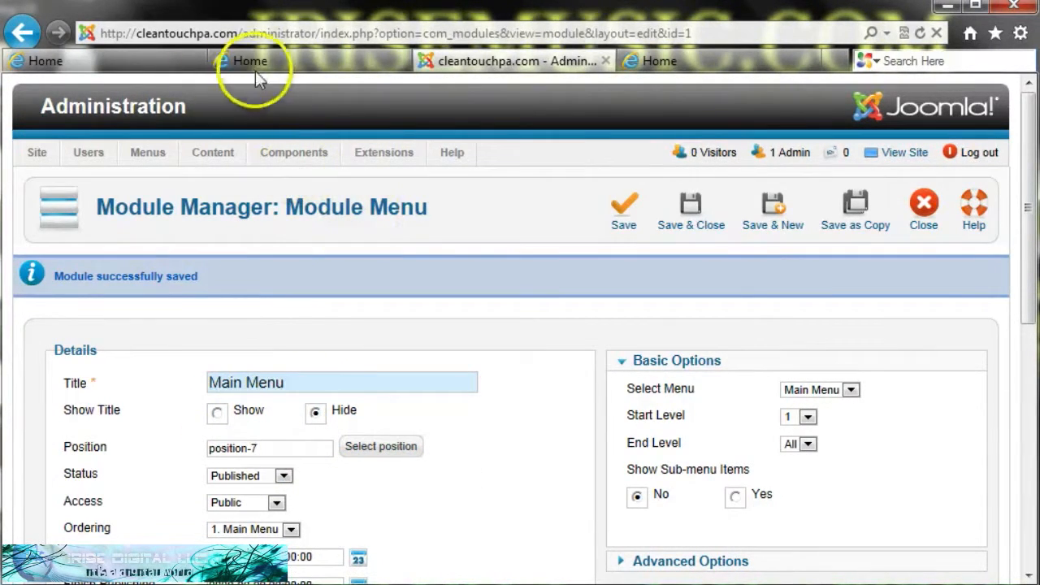
- Follow the new Home link on the live CleanTouch site, then go back to the module editor
{"action": "left_click", "coordinate": [274, 61]}
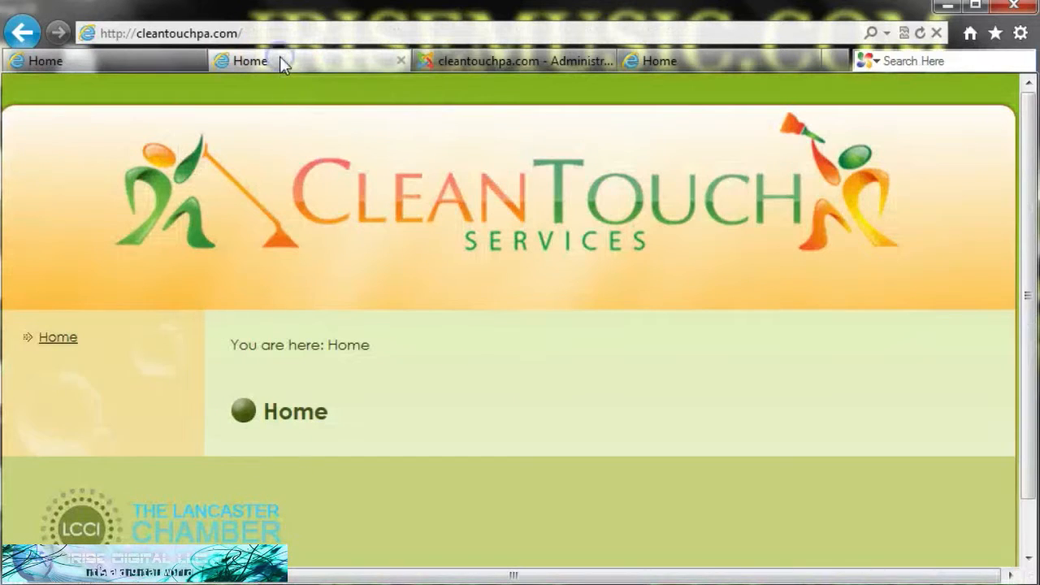
{"action": "left_click", "coordinate": [55, 341]}
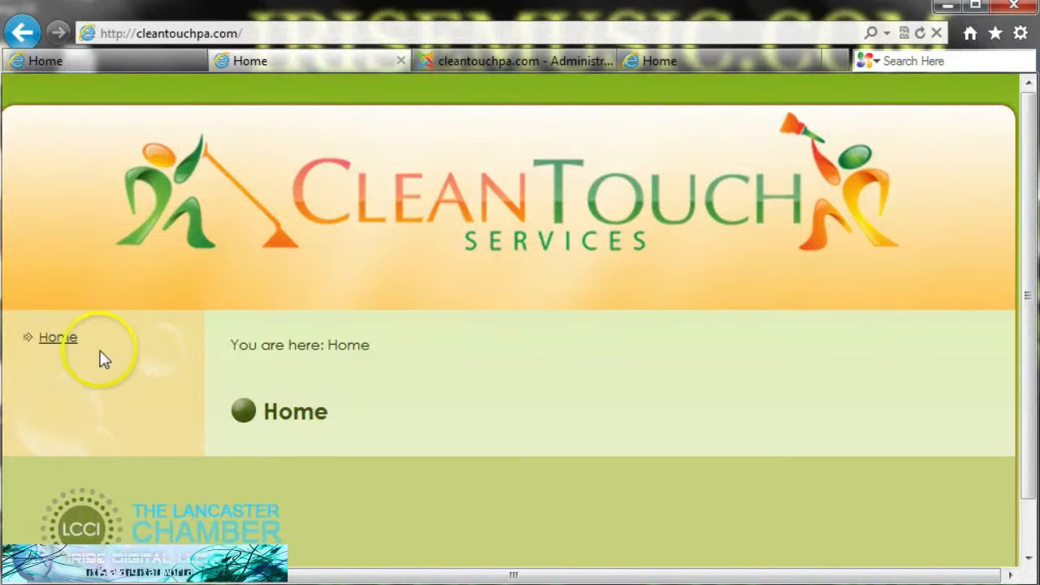
{"action": "left_click", "coordinate": [518, 61]}
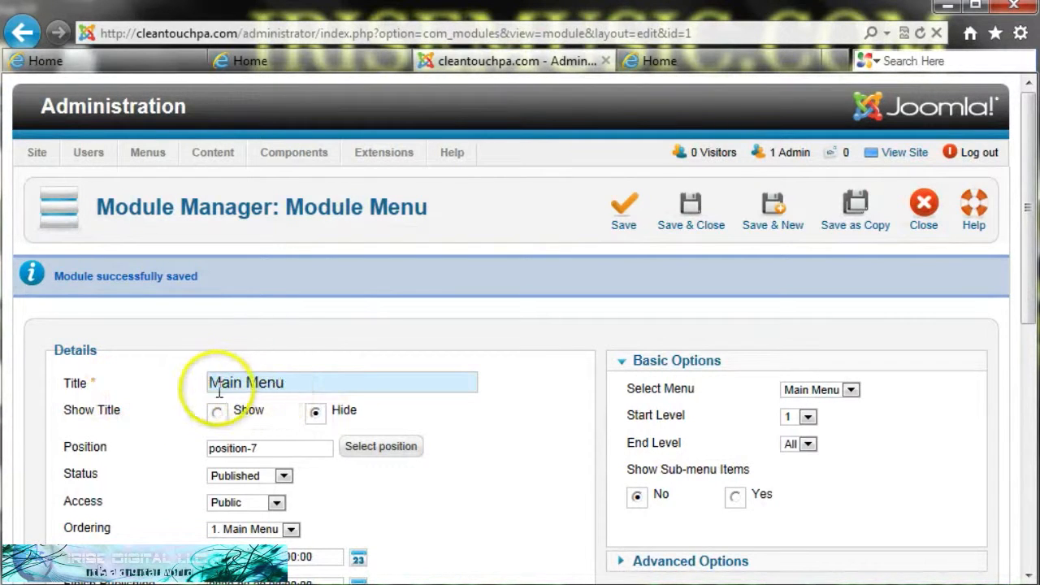
- Set the Main Menu module's Show Title to Show, save, and reload the site to see the heading
{"action": "left_click", "coordinate": [216, 413]}
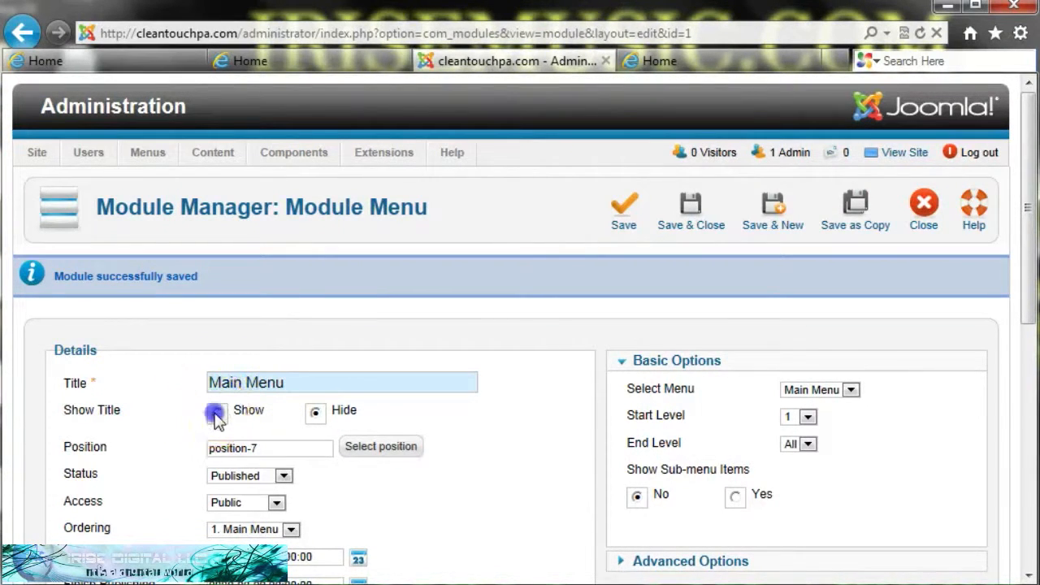
{"action": "left_click", "coordinate": [622, 215]}
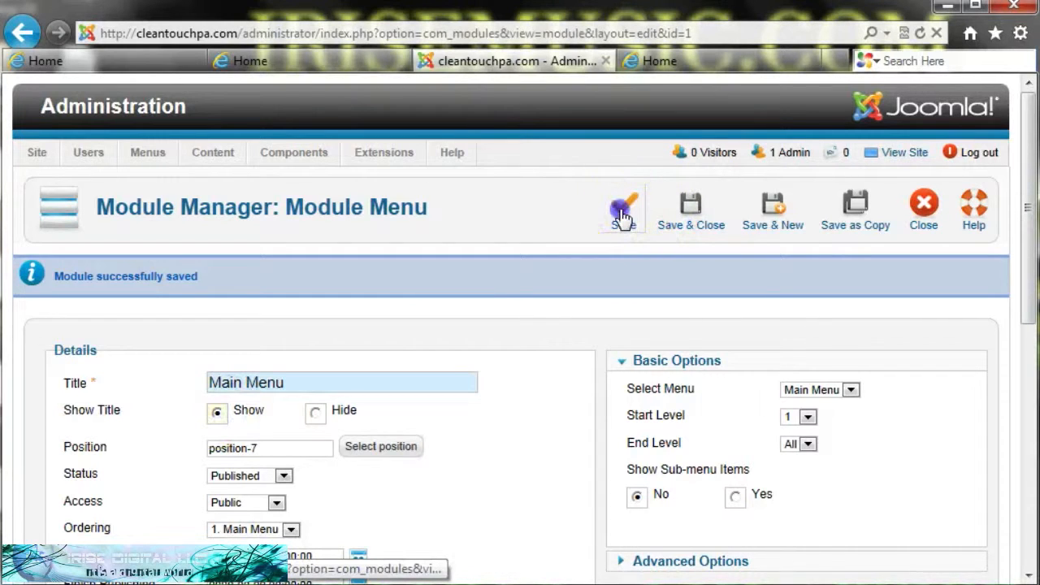
{"action": "left_click", "coordinate": [325, 67]}
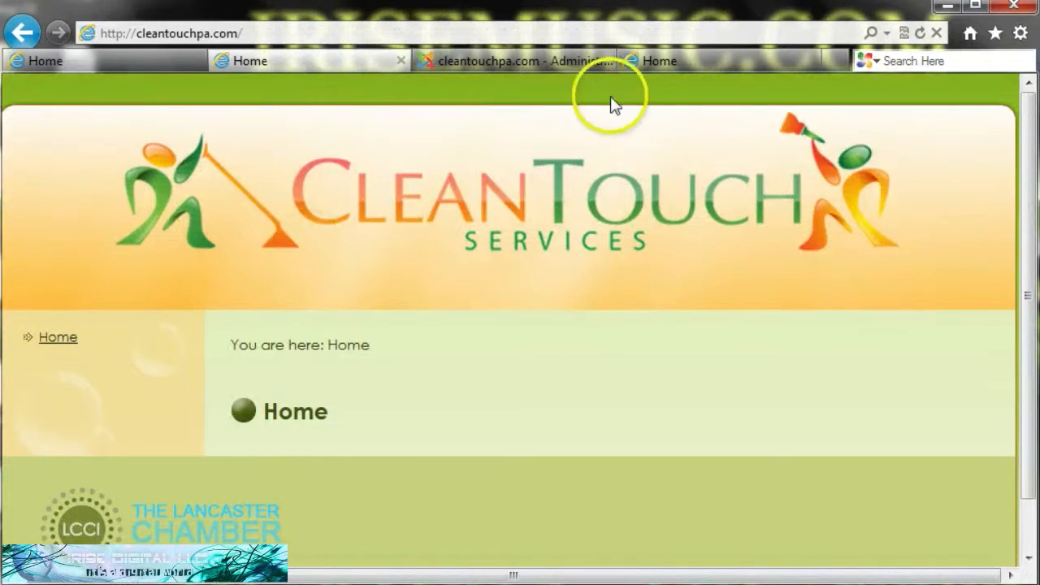
{"action": "left_click", "coordinate": [917, 35]}
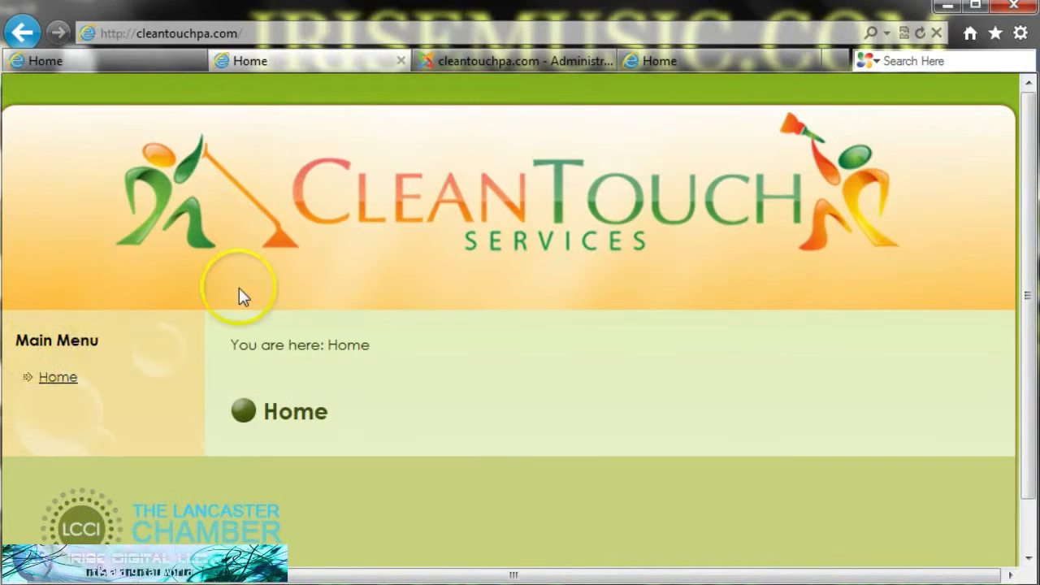
{"action": "left_click", "coordinate": [747, 65]}
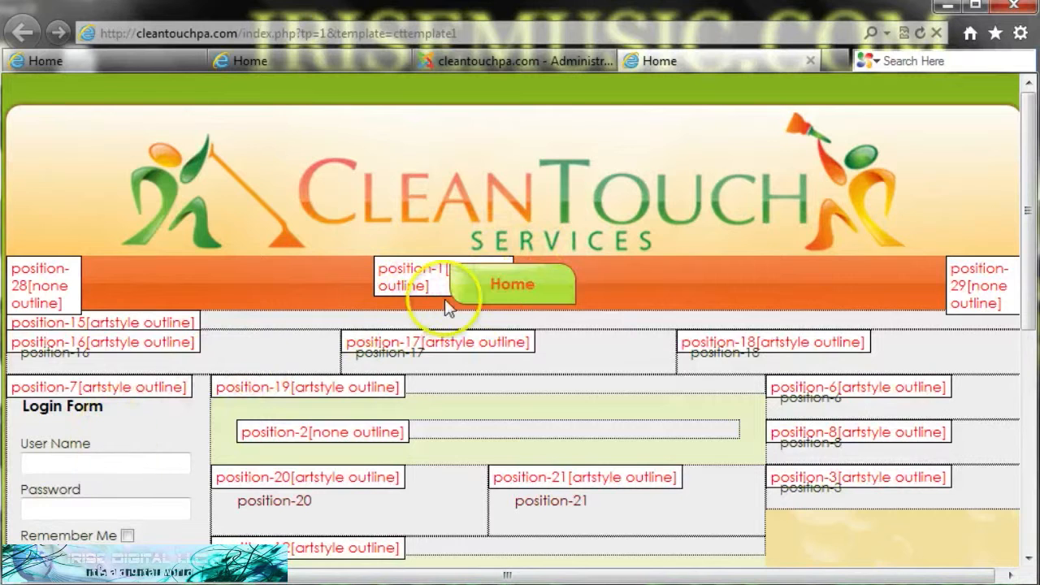
- Choose position-1 from the Select position list for the Main Menu module and save it
{"action": "left_click", "coordinate": [550, 58]}
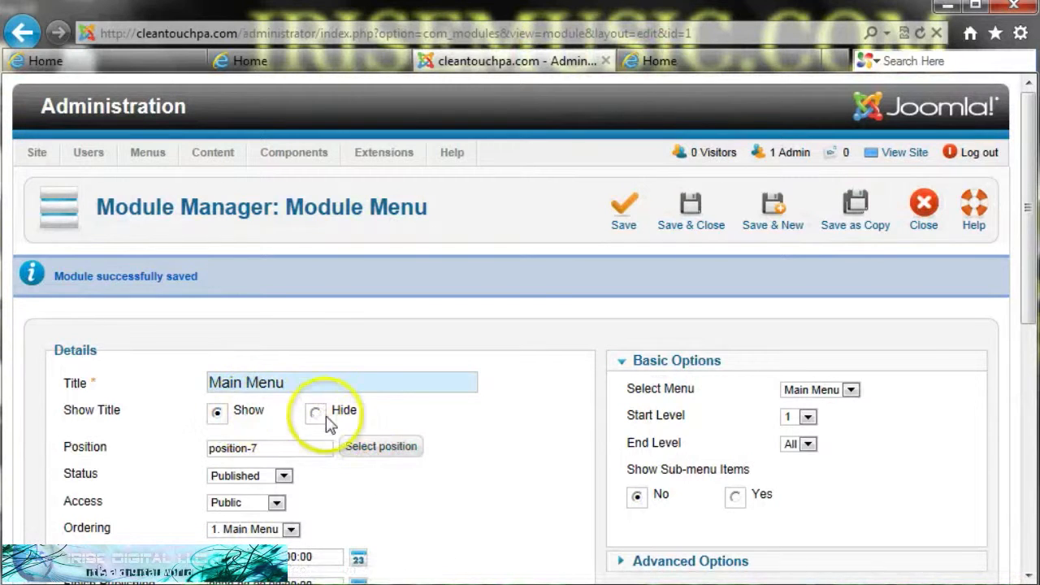
{"action": "left_click", "coordinate": [367, 448]}
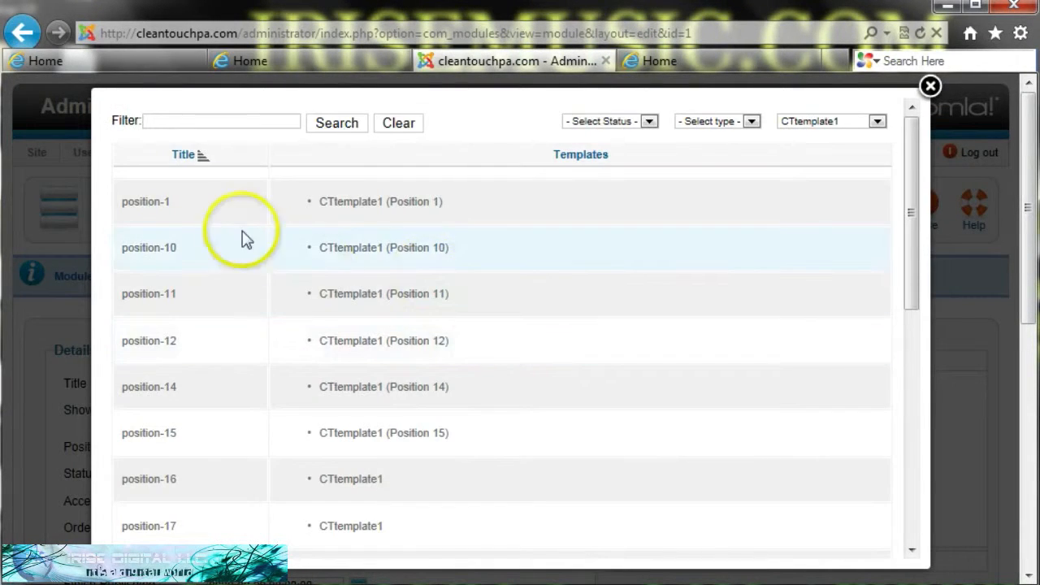
{"action": "left_click", "coordinate": [155, 207]}
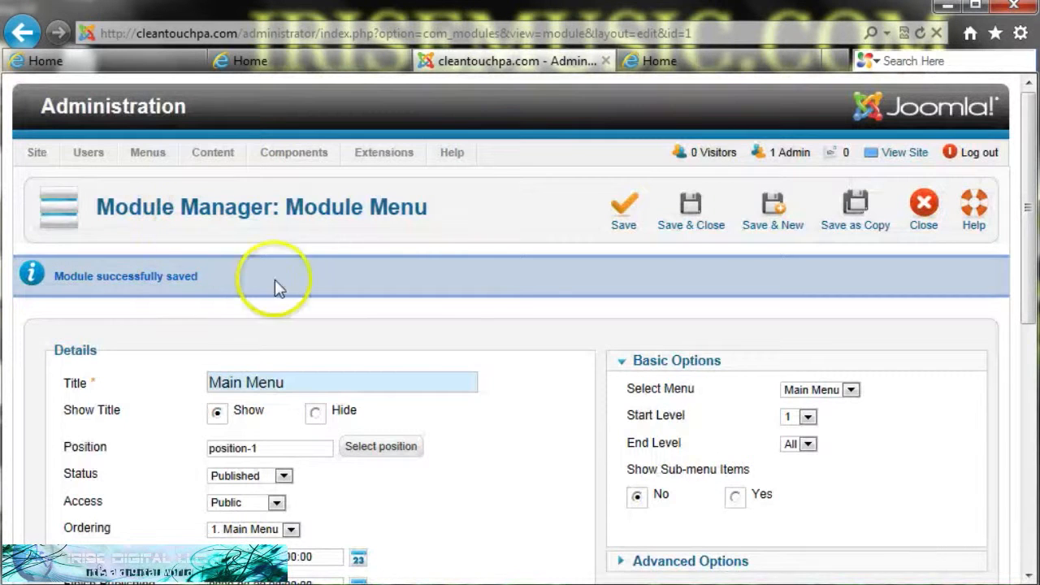
{"action": "left_click", "coordinate": [622, 223]}
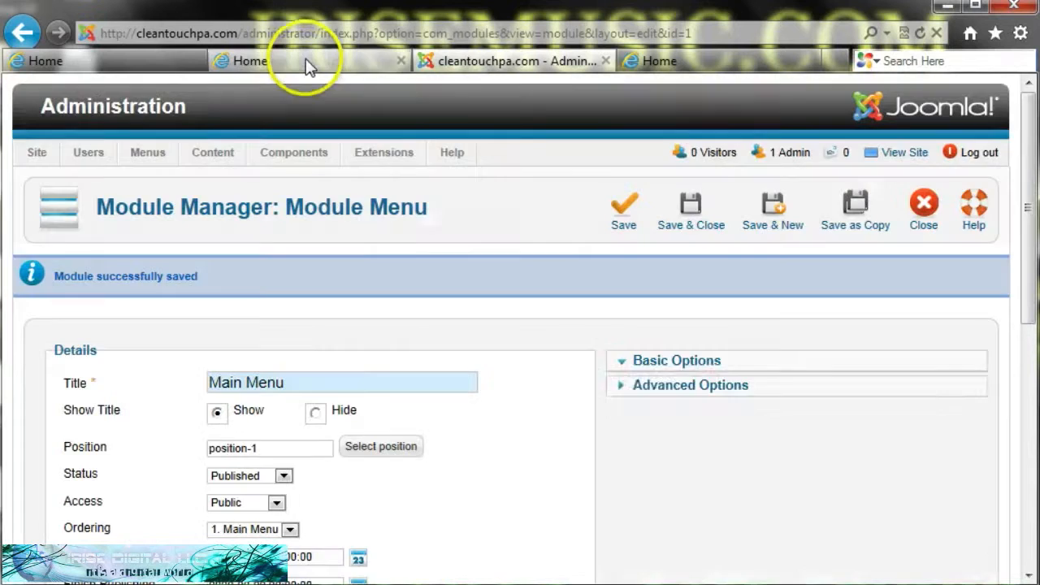
{"action": "left_click", "coordinate": [303, 60]}
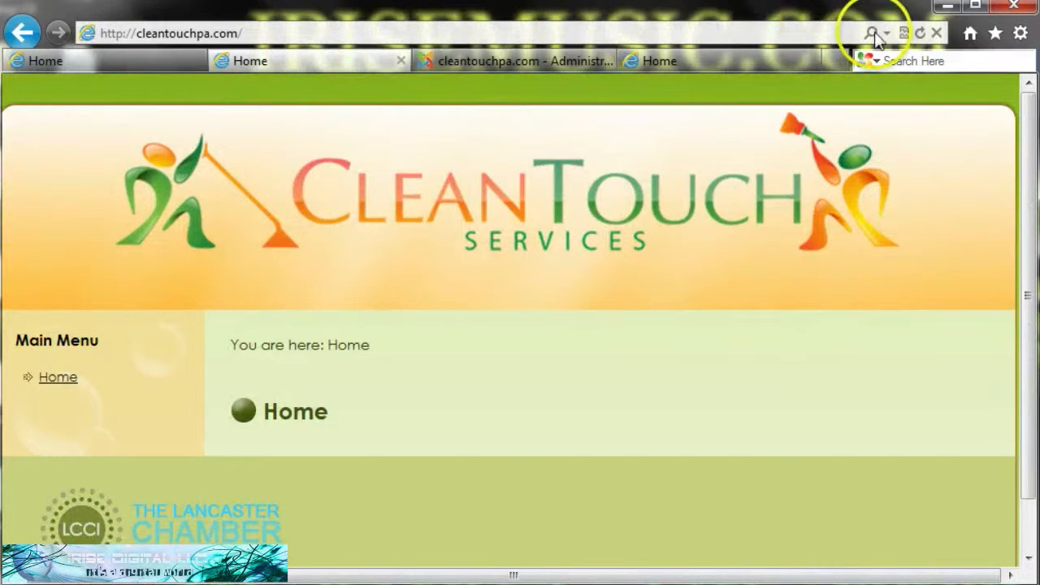
- Reload the live site, then scroll down the CTtemplate1 position preview to inspect its lower positions
{"action": "left_click", "coordinate": [920, 33]}
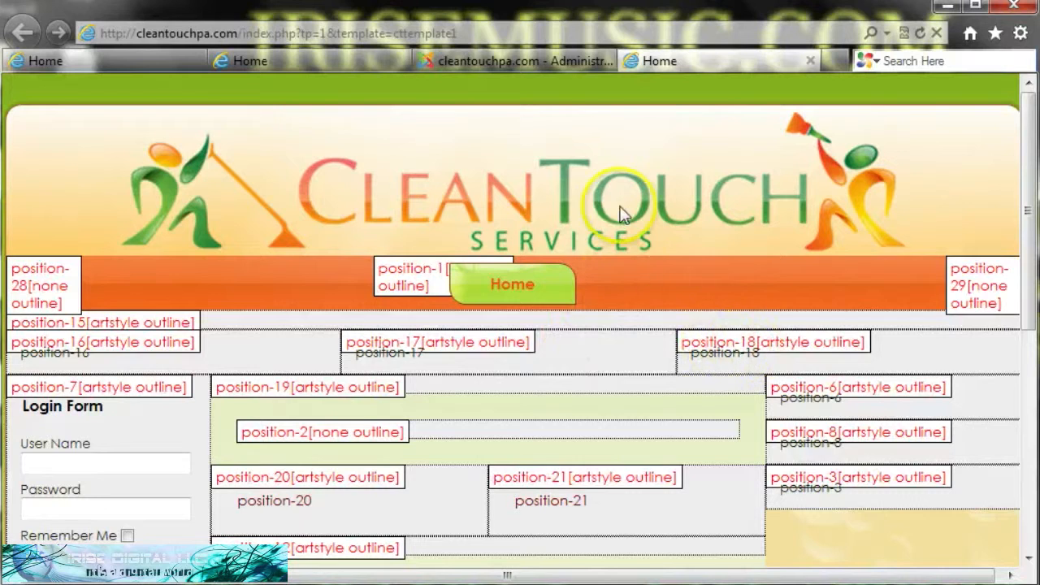
{"action": "left_click", "coordinate": [497, 61]}
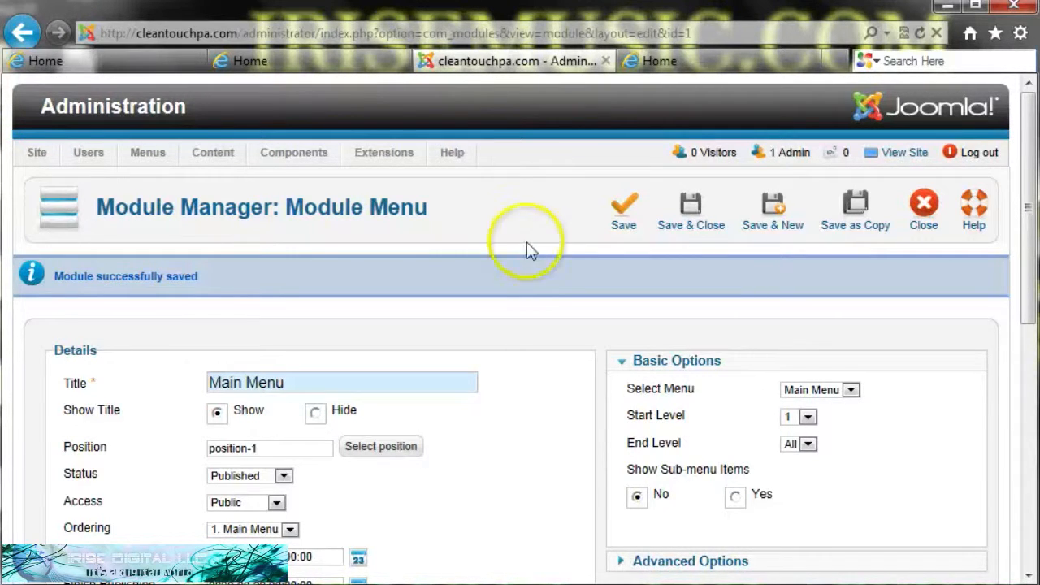
{"action": "left_click", "coordinate": [694, 61]}
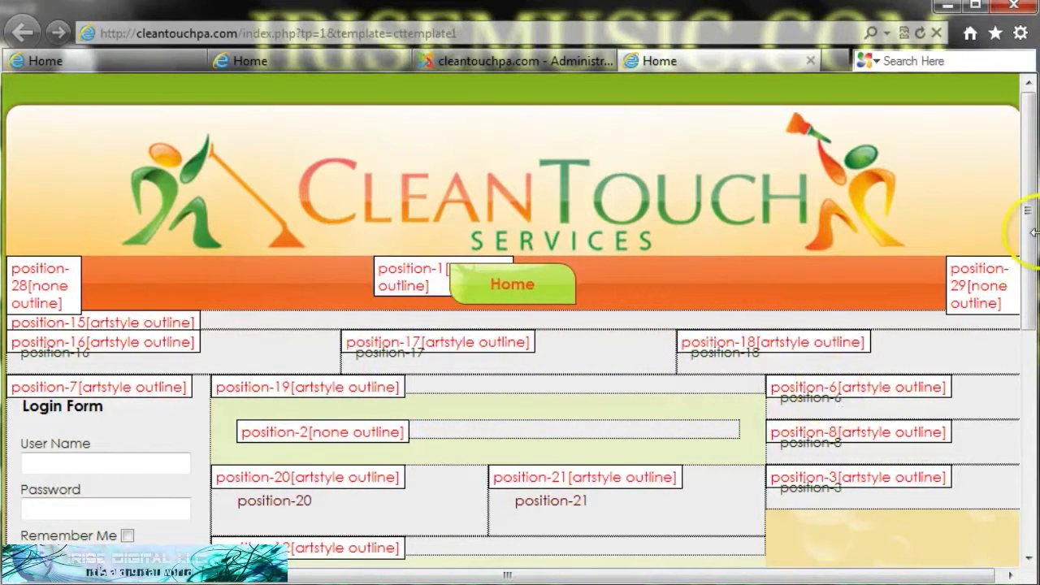
{"action": "left_click_drag", "start_coordinate": [1031, 232], "coordinate": [1032, 363]}
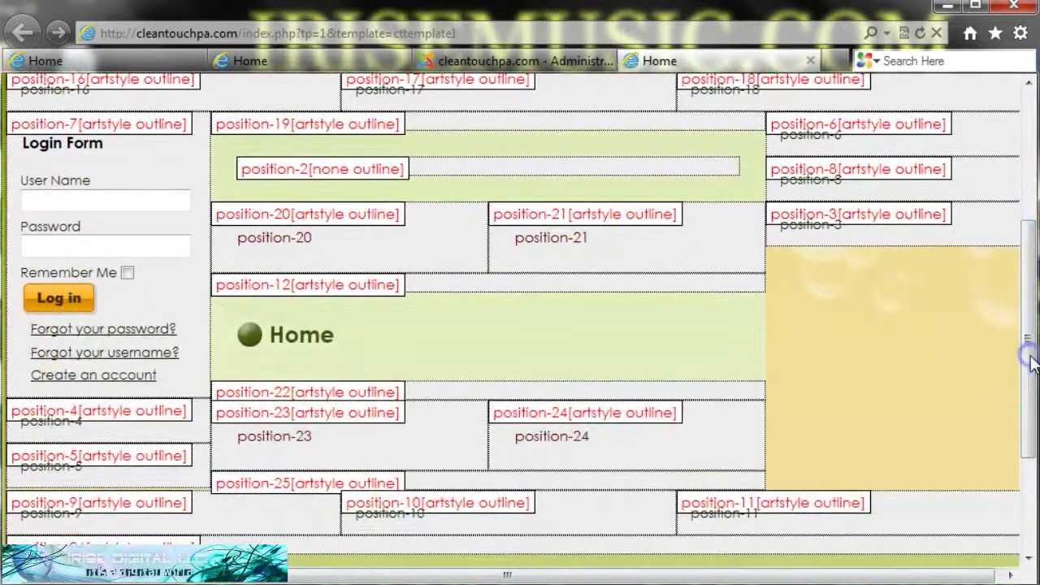